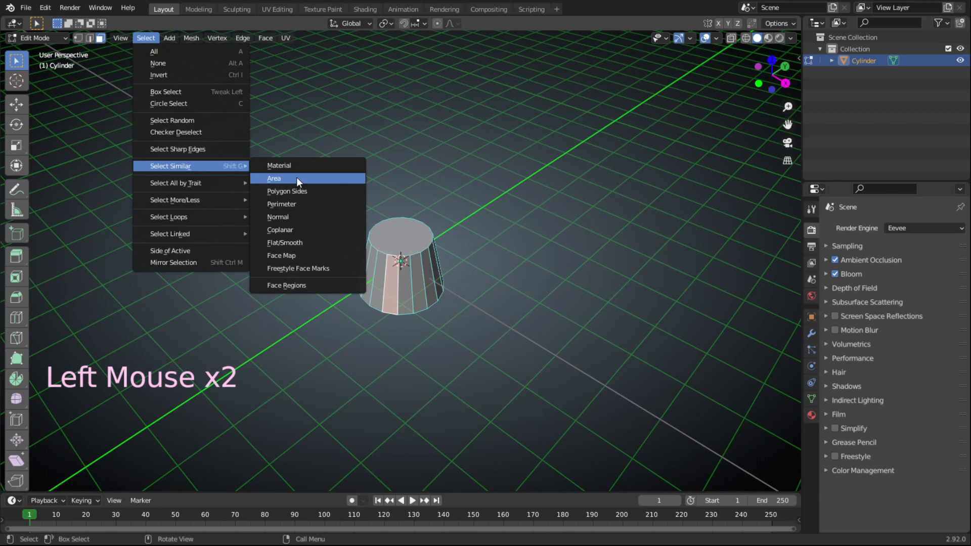
# Select all the cylinder's side faces by similar area and extrude them as individual faces about 0.47 m outward
pyautogui.click(297, 178)
pyautogui.hotkey('alt', 'r')
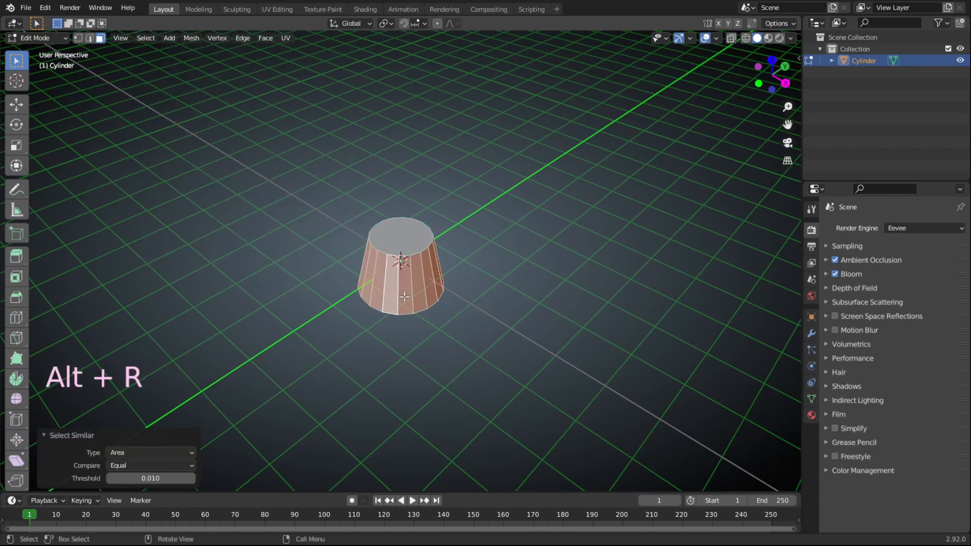
pyautogui.hotkey('alt', 'e')
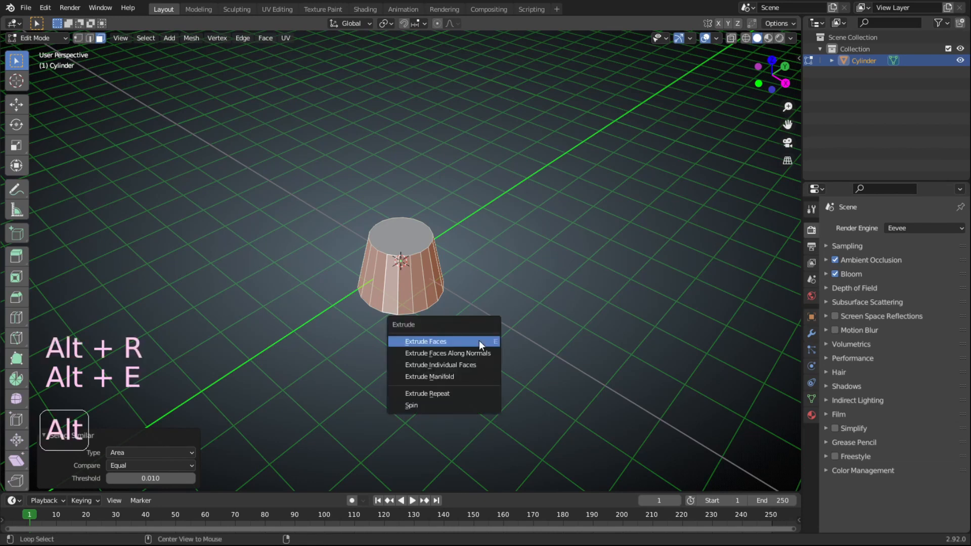
pyautogui.click(471, 362)
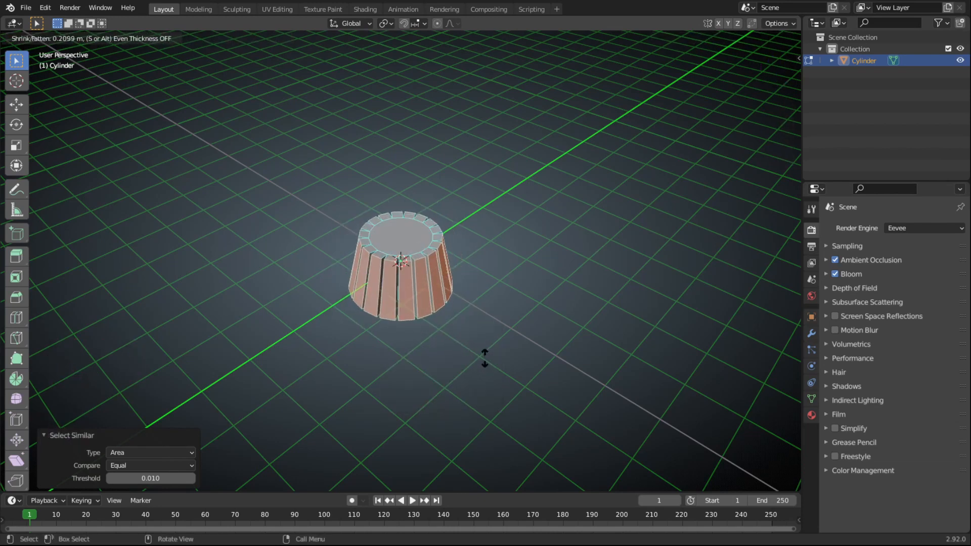
pyautogui.click(478, 350)
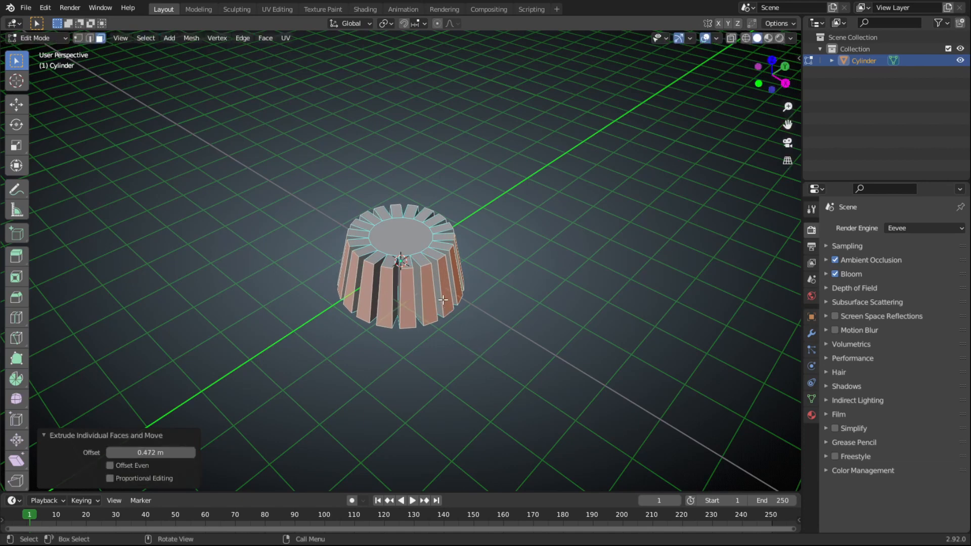
# Leave mesh editing, apply a level 5 subdivision to the ribbed cylinder and shade it smooth
pyautogui.press('Tab')
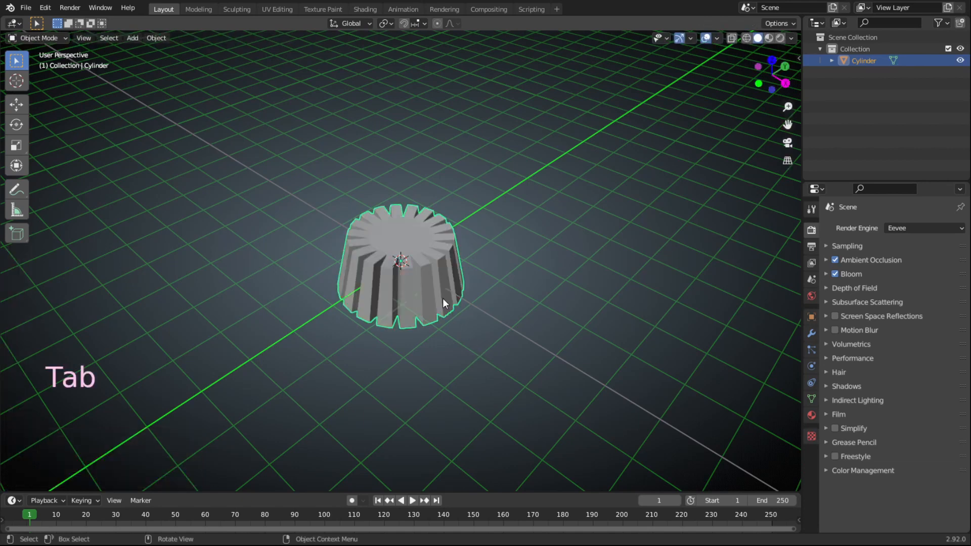
pyautogui.hotkey('ctrl', '5')
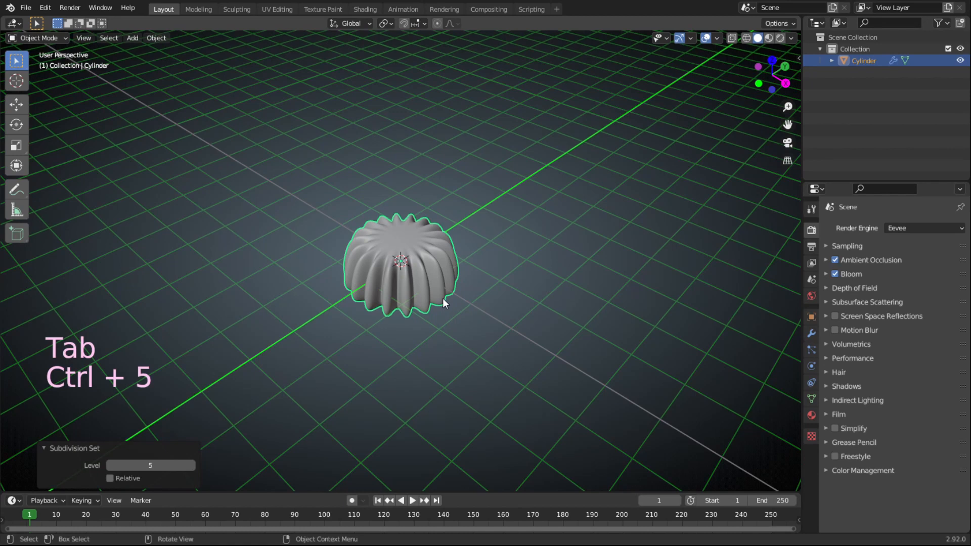
pyautogui.rightClick(430, 275)
pyautogui.click(430, 275)
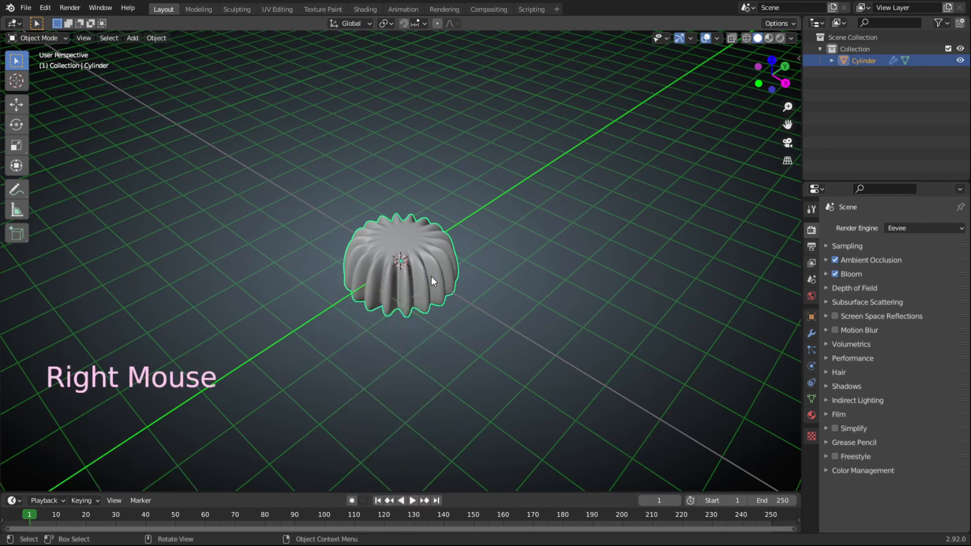
# Lower the ribbed cylinder's central top face about 0.32 m along the Z axis
pyautogui.press('Tab')
pyautogui.click(406, 238)
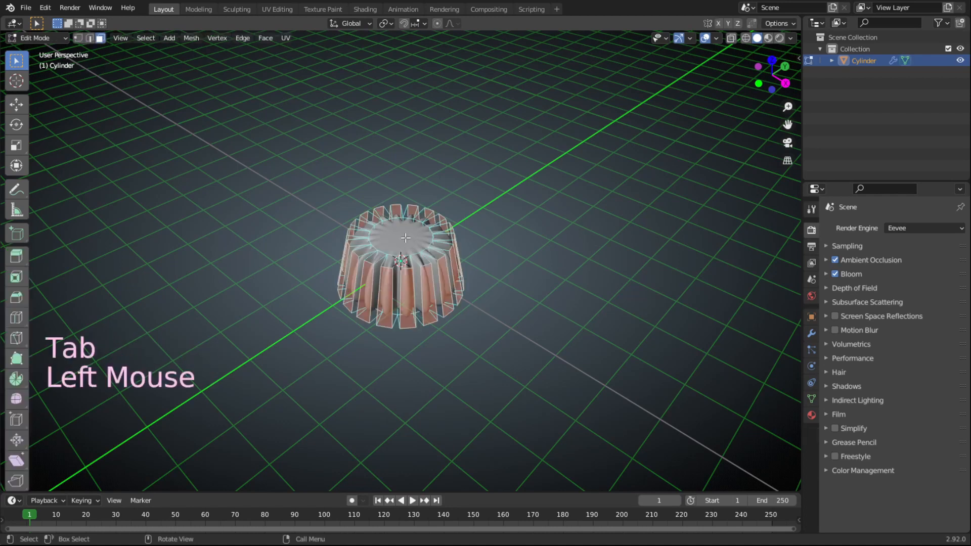
pyautogui.press('g')
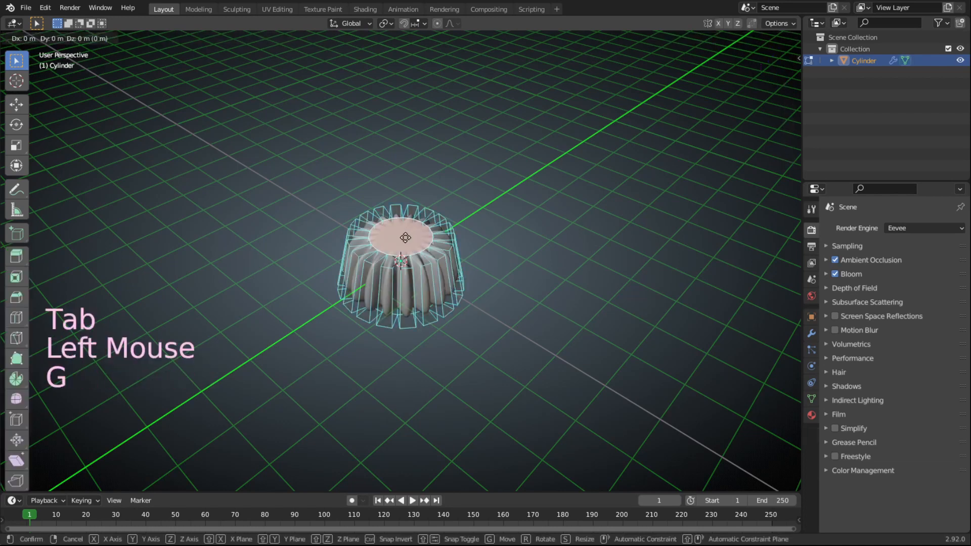
pyautogui.press('z')
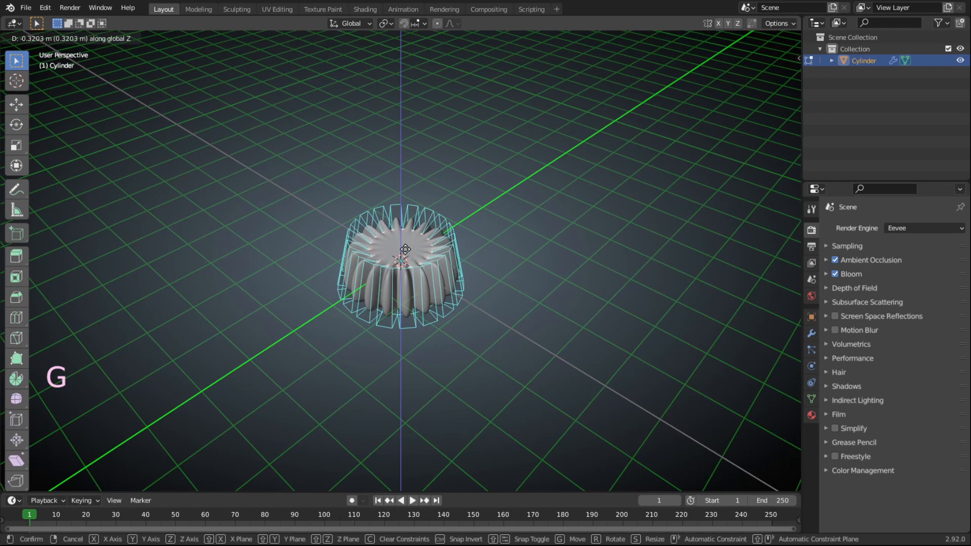
pyautogui.click(405, 249)
# Scale the ribbed cylinder's bottom face up by about 1.5 and return to Object Mode
pyautogui.moveTo(451, 386); pyautogui.dragTo(450, 306, button='middle')
pyautogui.click(417, 296)
pyautogui.press('s')
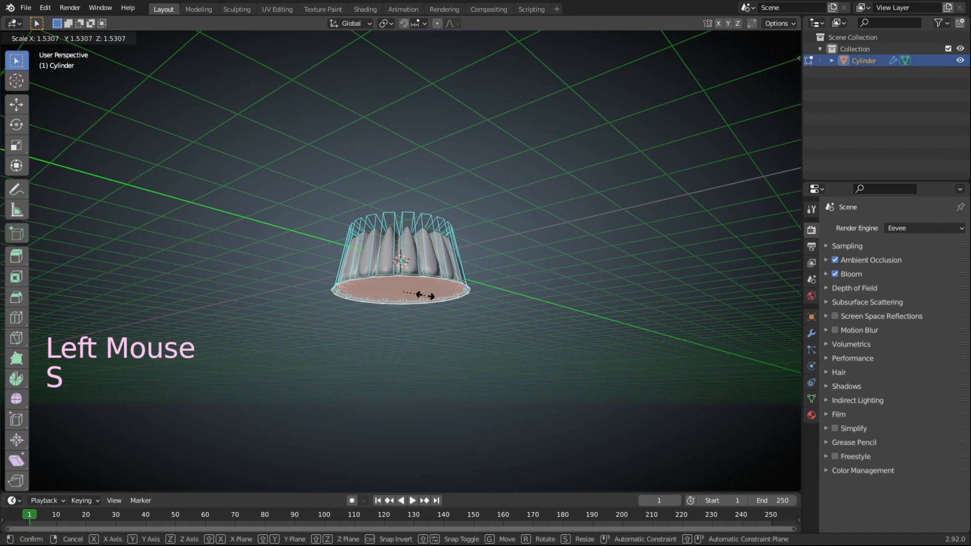
pyautogui.click(425, 297)
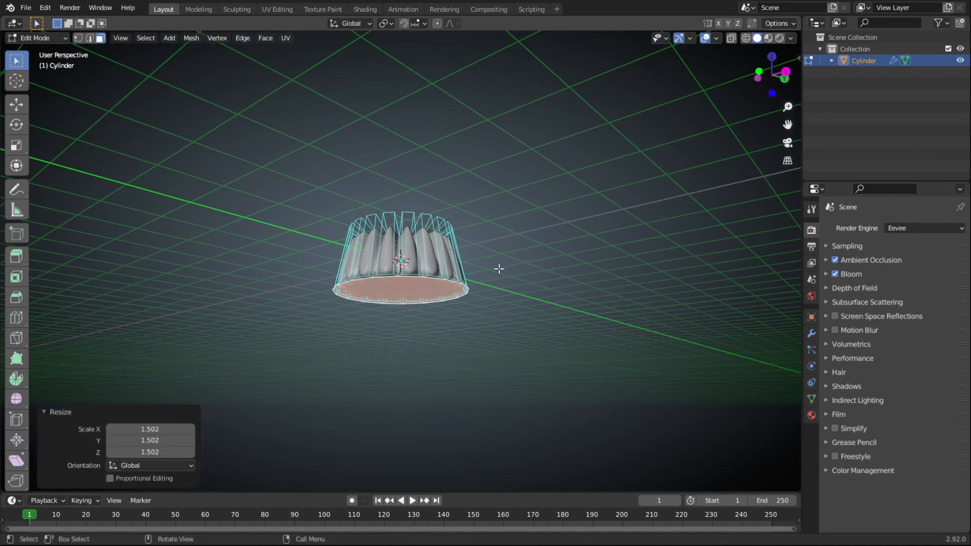
pyautogui.moveTo(499, 268); pyautogui.dragTo(503, 284, button='middle')
pyautogui.press('Tab')
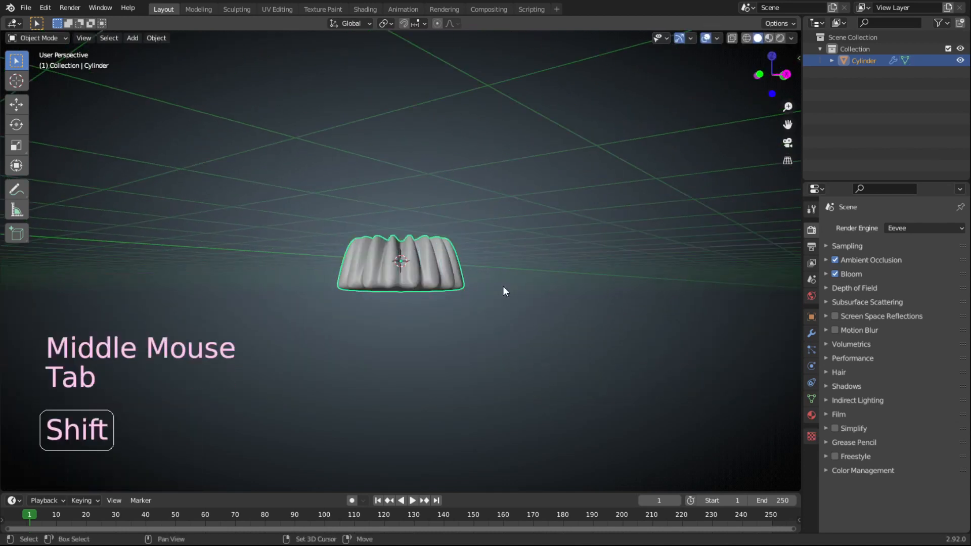
# Add a second mesh cylinder and move it 0.7 m down along the Z axis
pyautogui.hotkey('shift', 'a')
pyautogui.moveTo(517, 273)
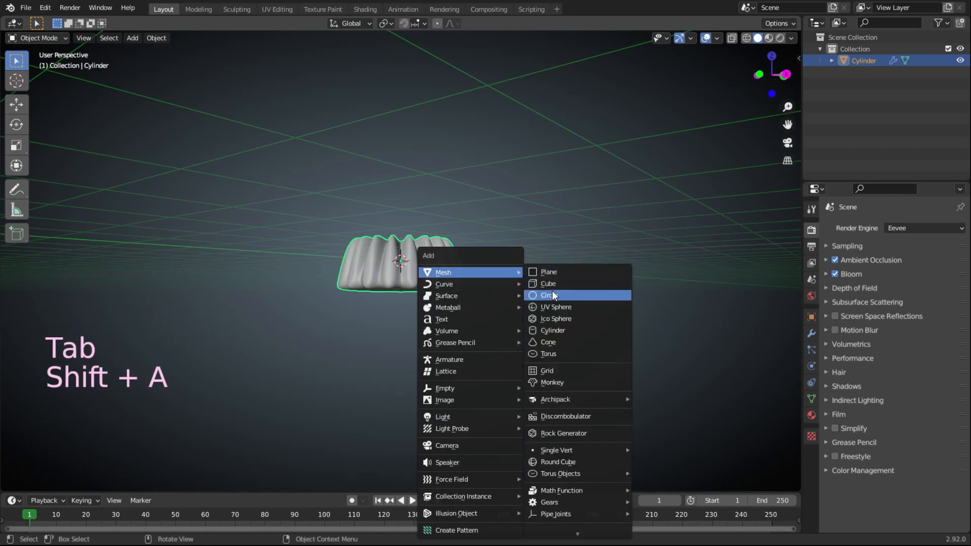
pyautogui.click(555, 331)
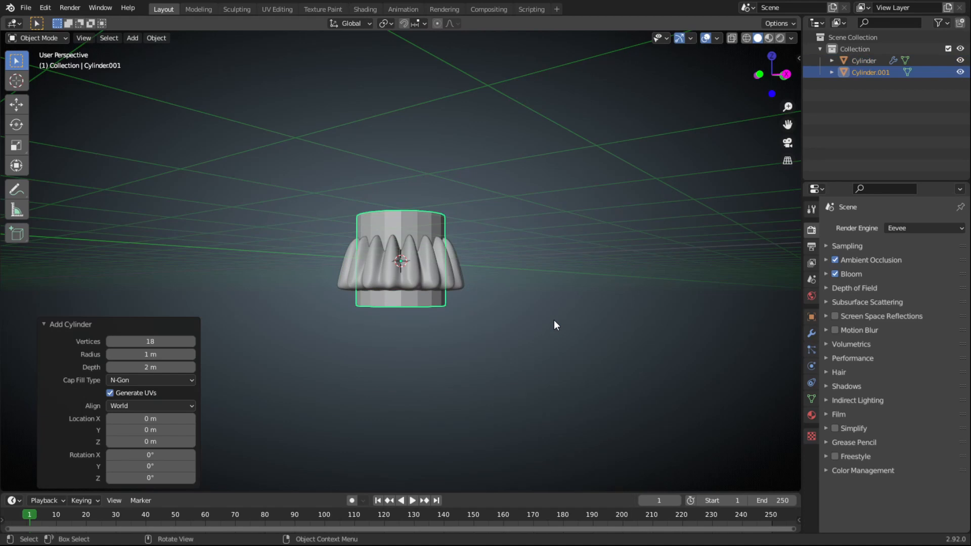
pyautogui.write('g')
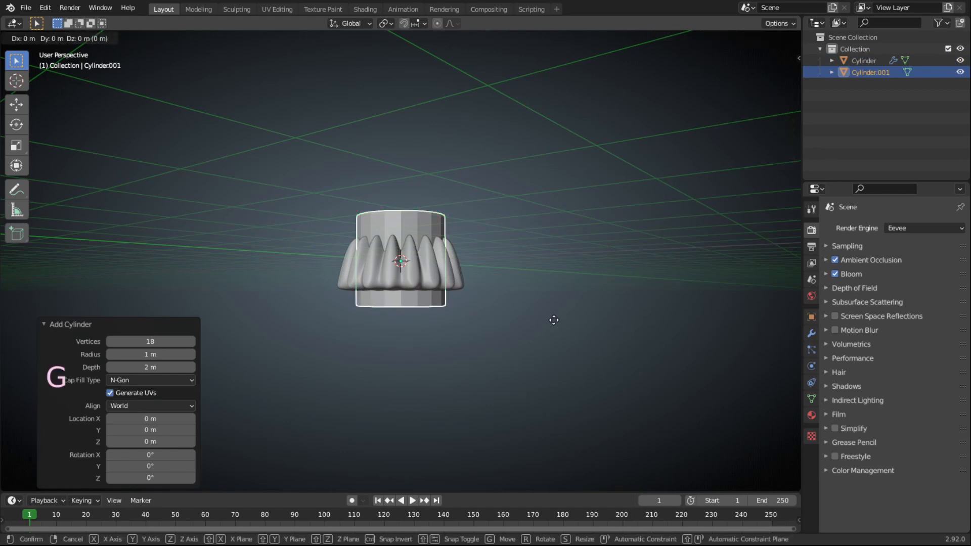
pyautogui.write('-.7z')
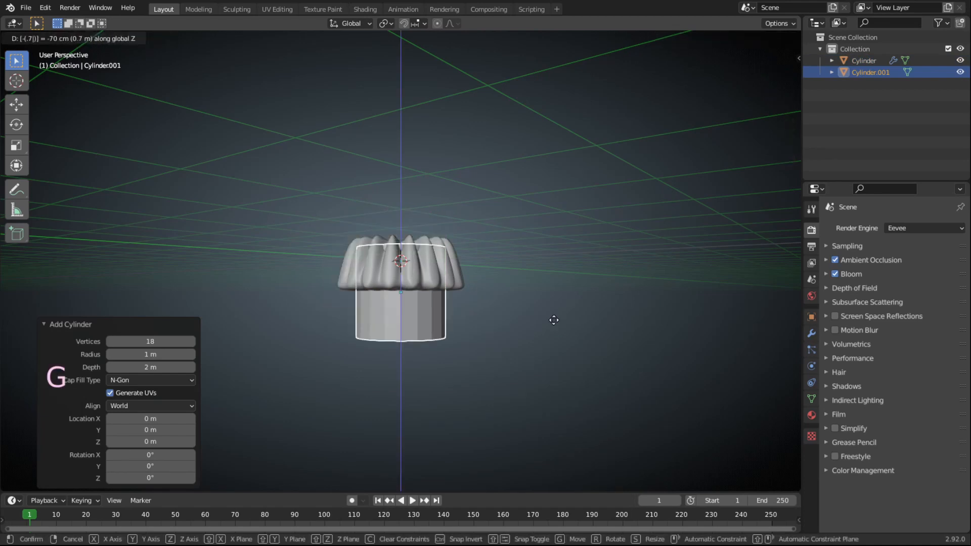
pyautogui.click(553, 319)
# Flatten the new cylinder into a wide disc by scaling it 2 in X and Y and 0.1 in Z
pyautogui.press('s')
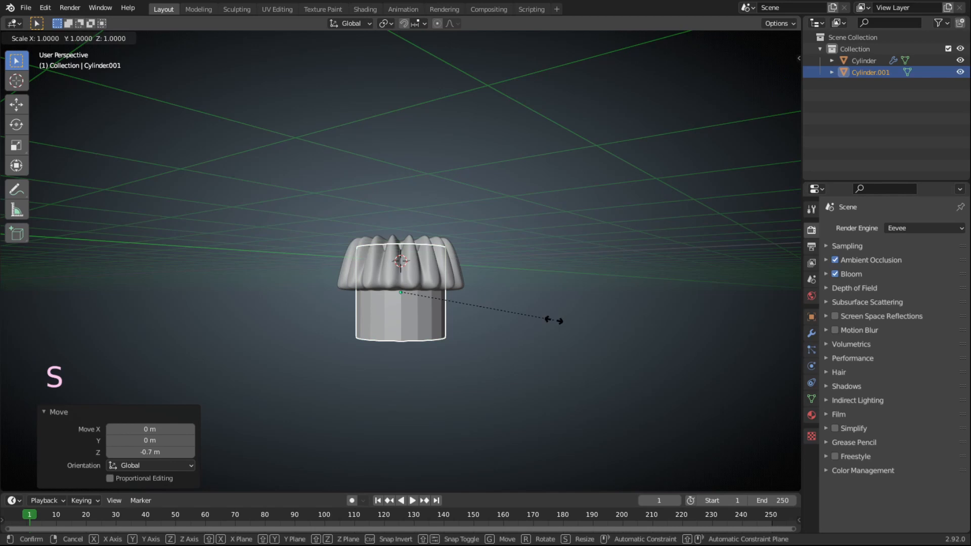
pyautogui.write('2')
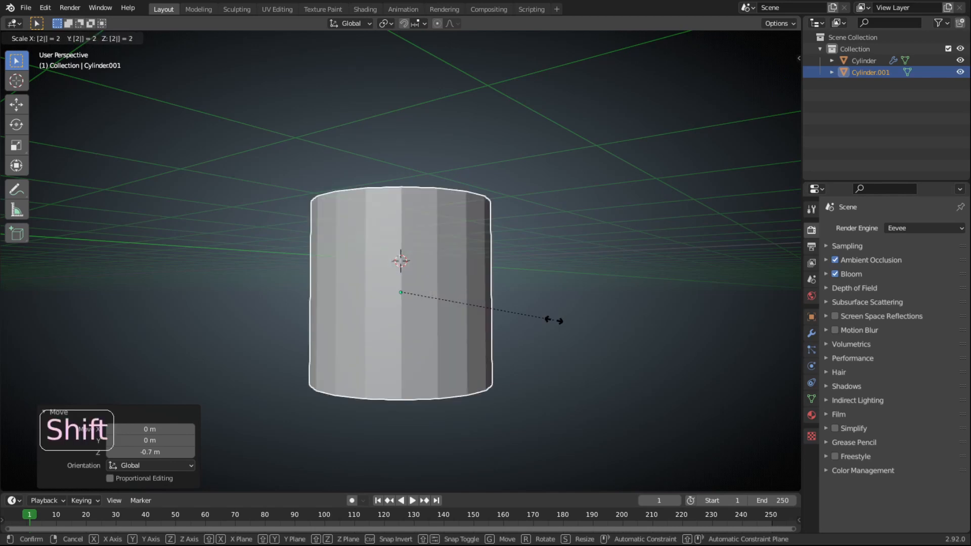
pyautogui.hotkey('shift', 'z')
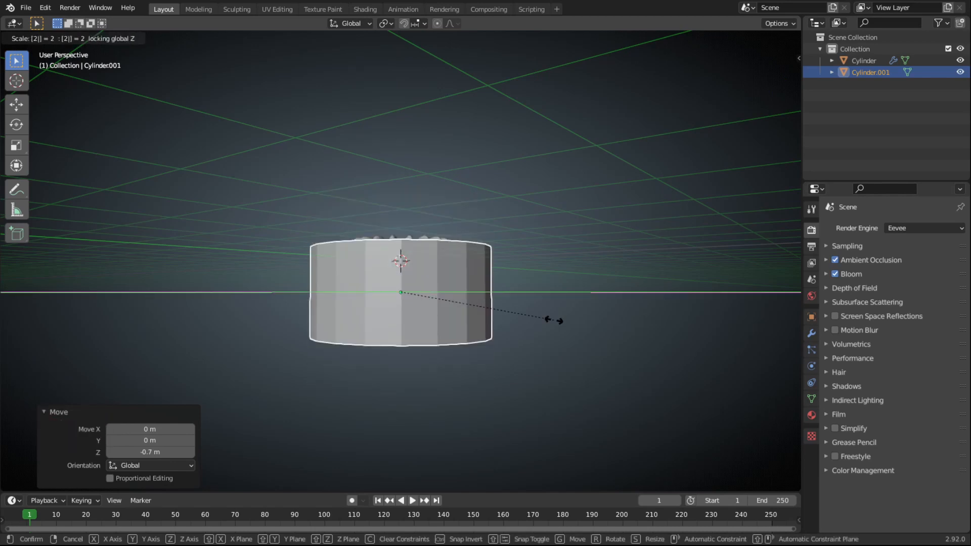
pyautogui.click(554, 320)
pyautogui.write('s.1')
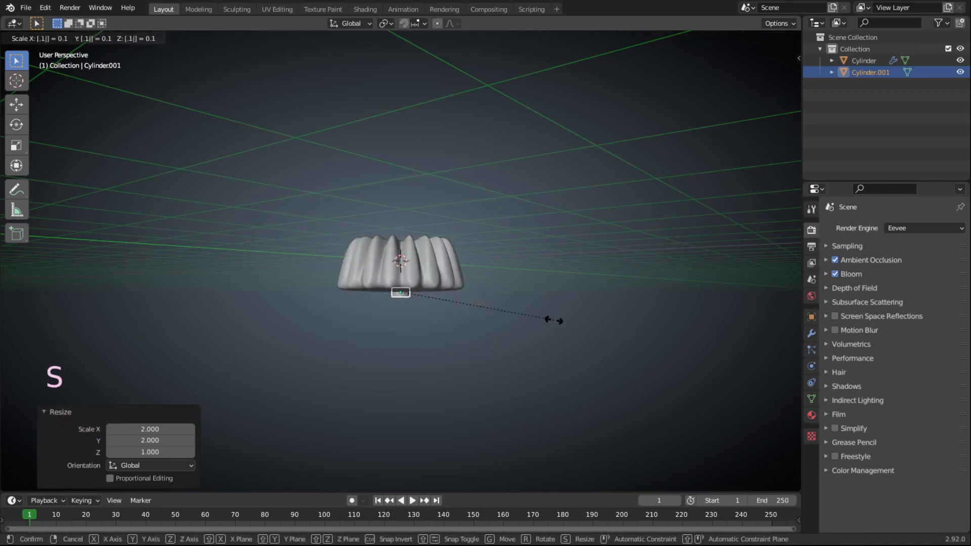
pyautogui.write('z')
pyautogui.click(554, 320)
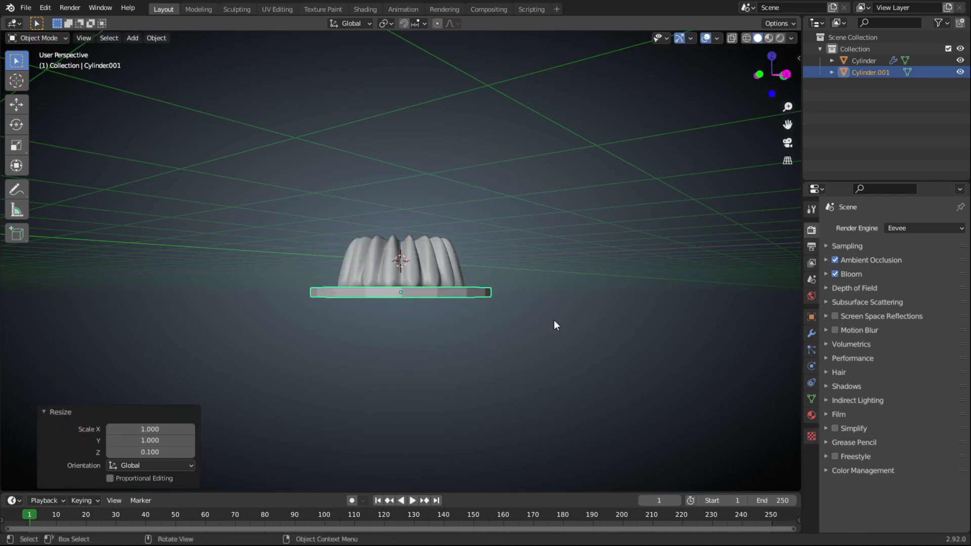
# Inset the disc's top face by about 0.18 m in Edit Mode
pyautogui.press('Tab')
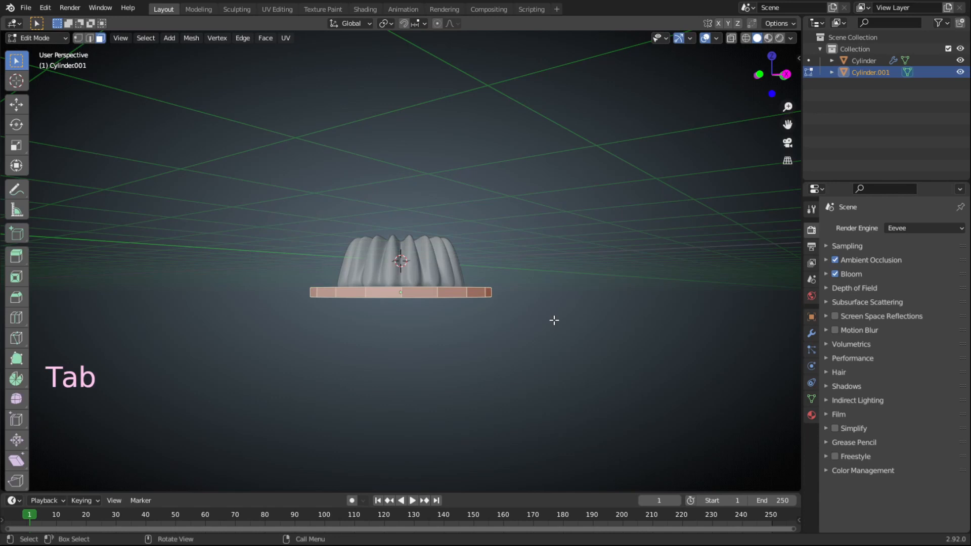
pyautogui.moveTo(405, 339); pyautogui.dragTo(389, 383, button='middle')
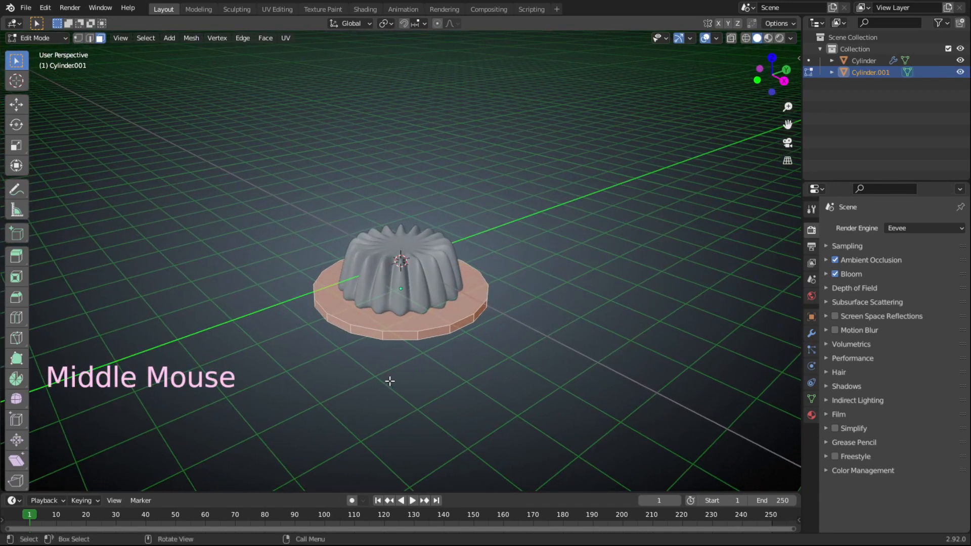
pyautogui.click(411, 324)
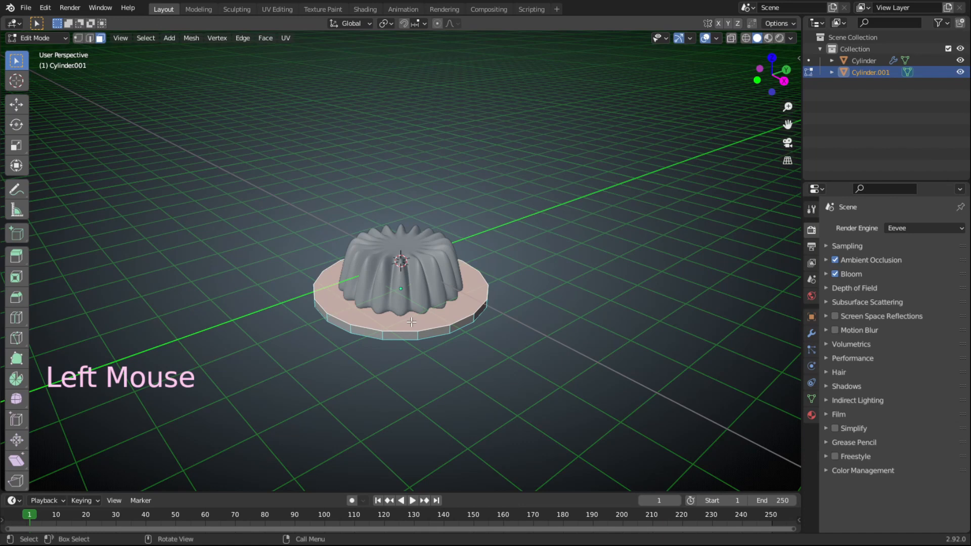
pyautogui.press('i')
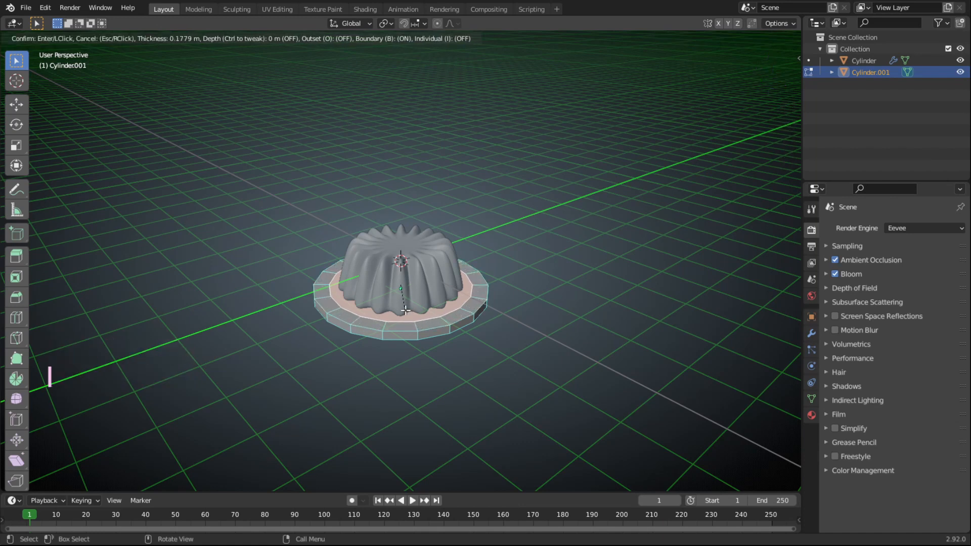
pyautogui.click(406, 311)
# Select the disc's ring of rim faces by similar area and extrude them about 0.31 m upward
pyautogui.click(405, 327)
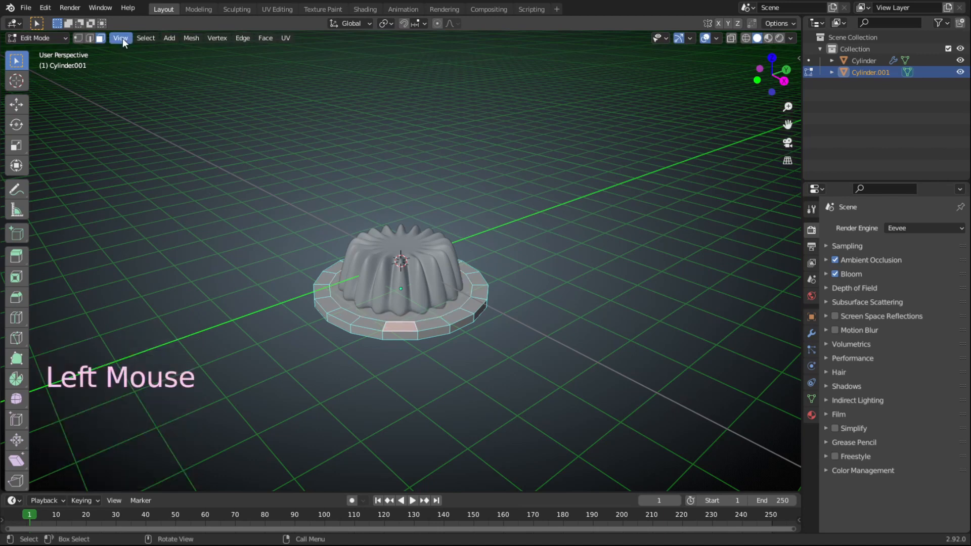
pyautogui.click(145, 38)
pyautogui.moveTo(177, 167)
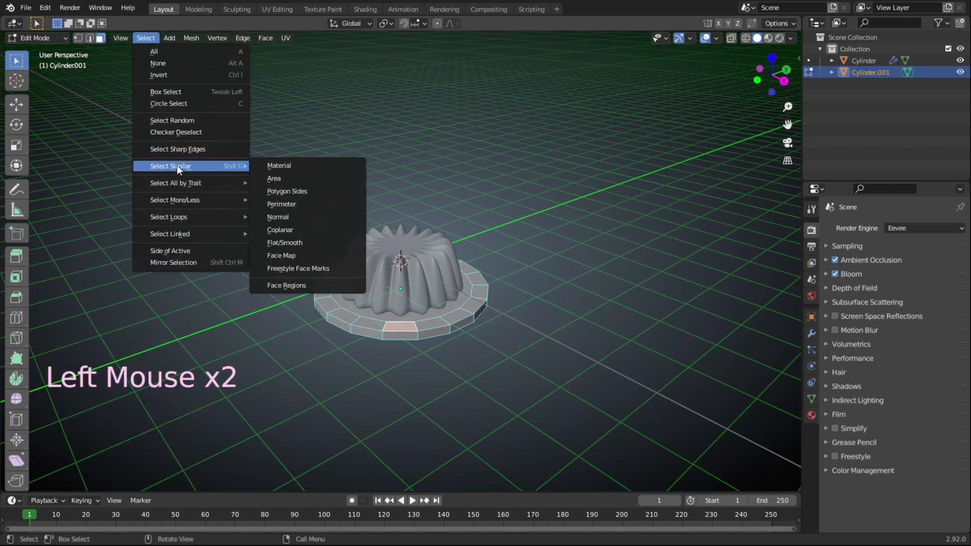
pyautogui.click(315, 180)
pyautogui.press('e')
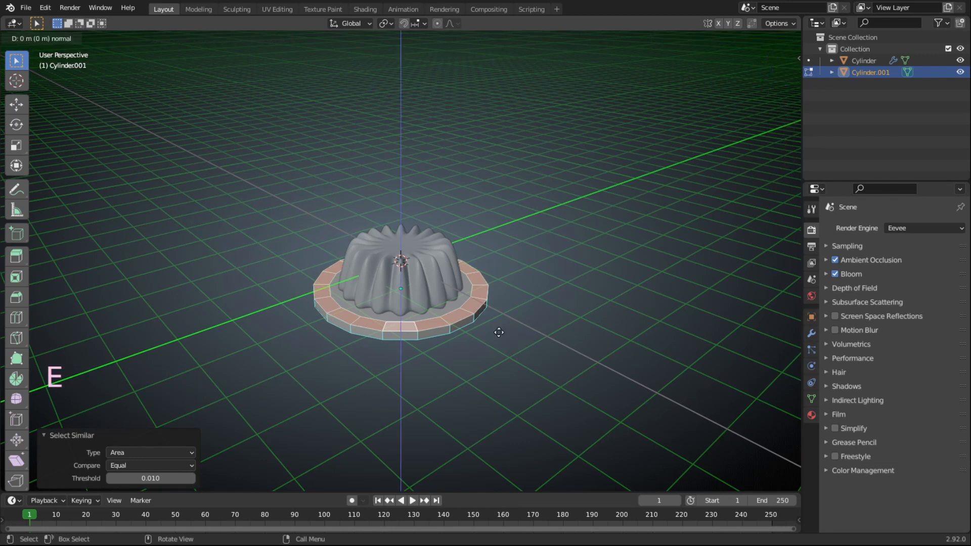
pyautogui.click(498, 320)
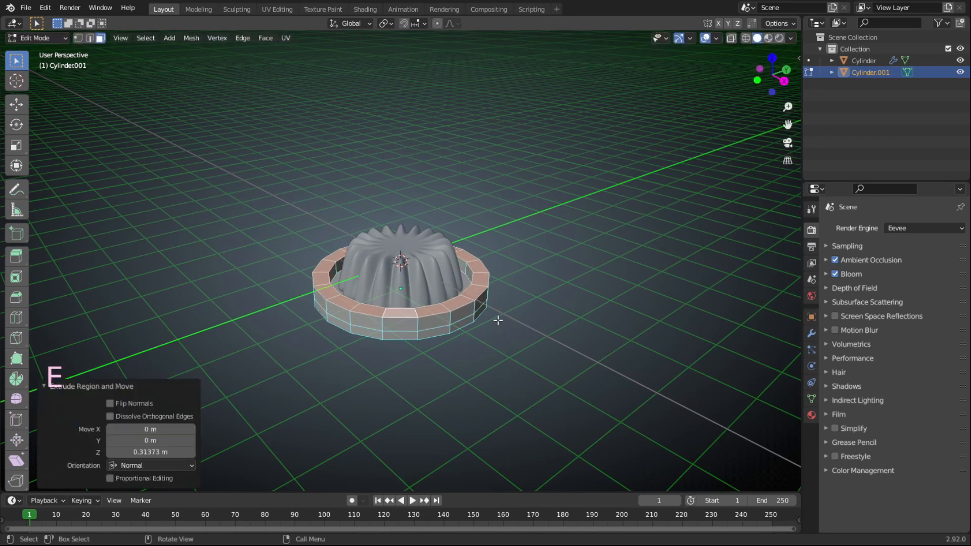
# Flare the raised rim outward by scaling its faces about 1.32, and return to Object Mode
pyautogui.press('s')
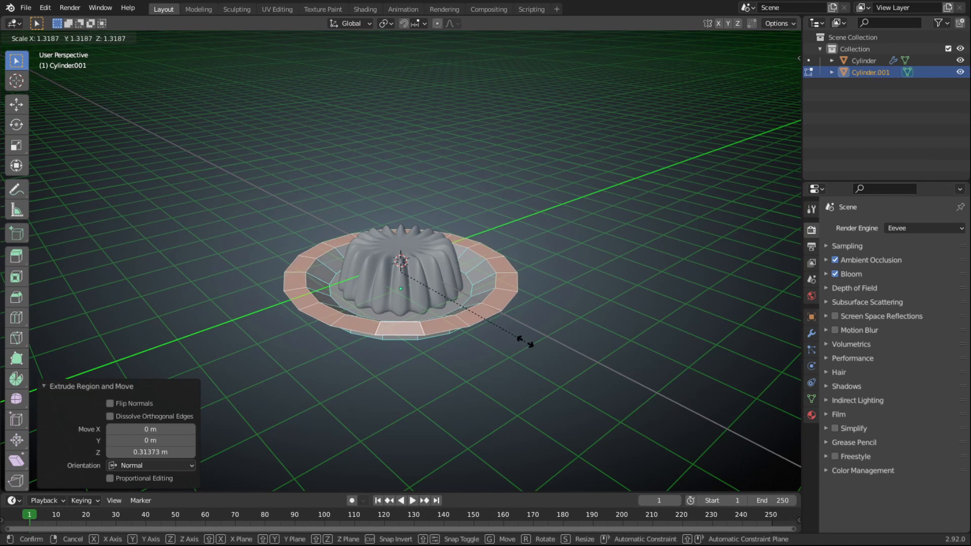
pyautogui.click(526, 342)
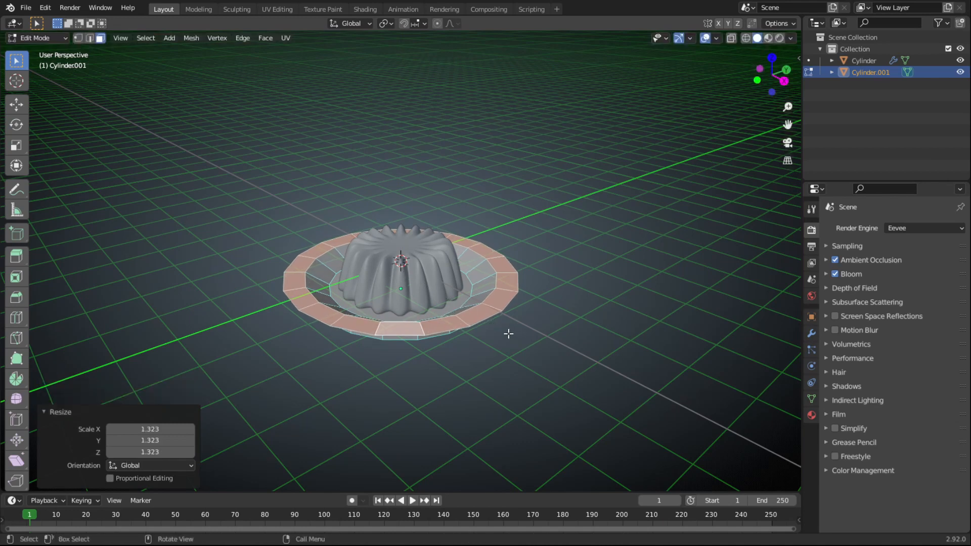
pyautogui.press('Tab')
# Apply a level 2 subdivision surface to the plate and shade it smooth
pyautogui.click(427, 327)
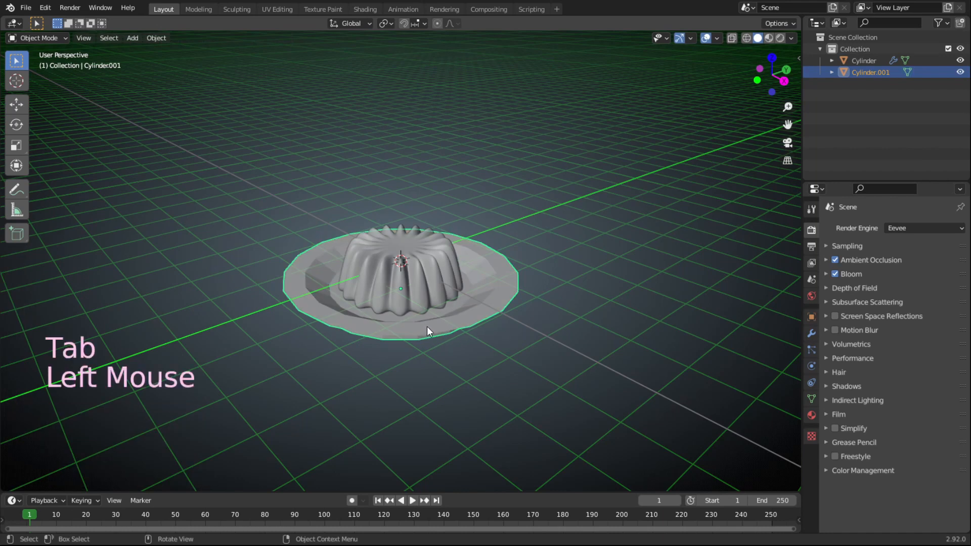
pyautogui.hotkey('ctrl', '2')
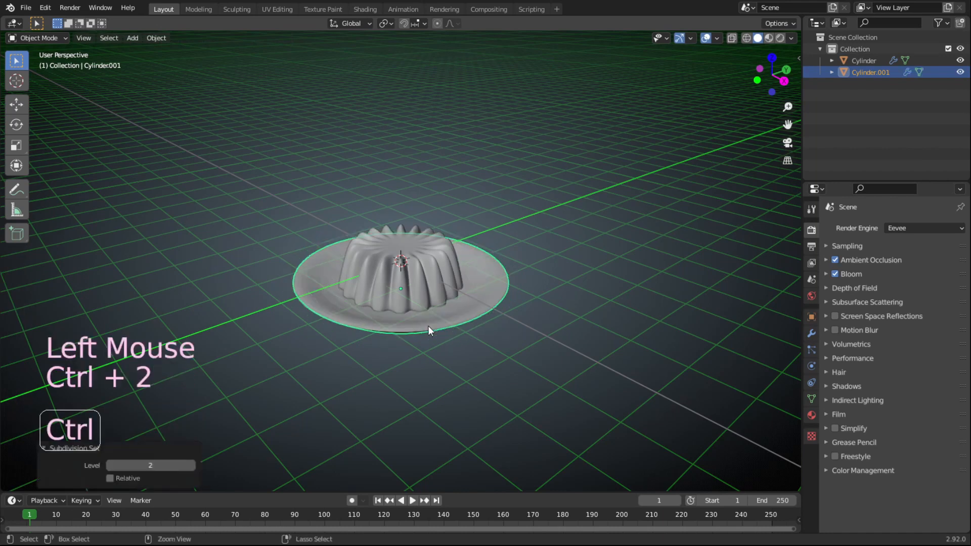
pyautogui.rightClick(438, 320)
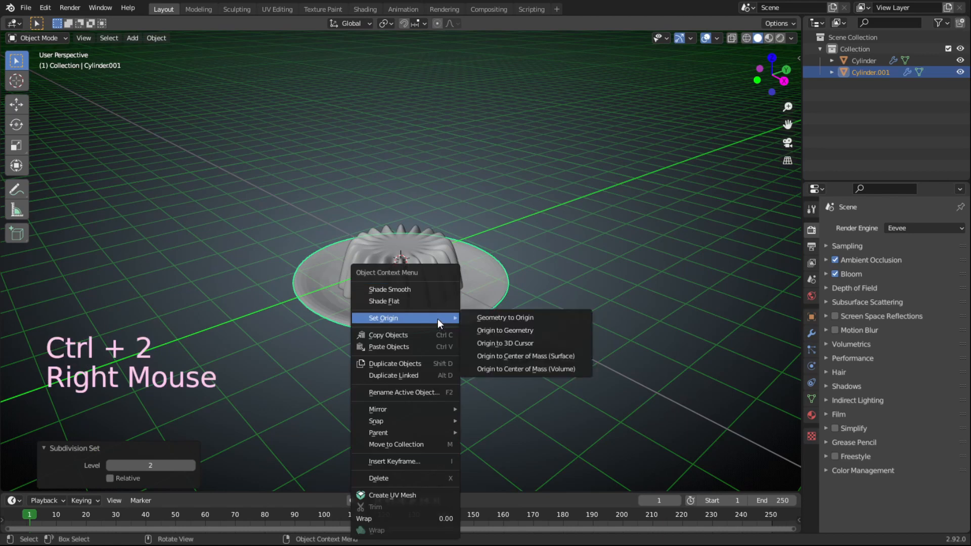
pyautogui.click(428, 292)
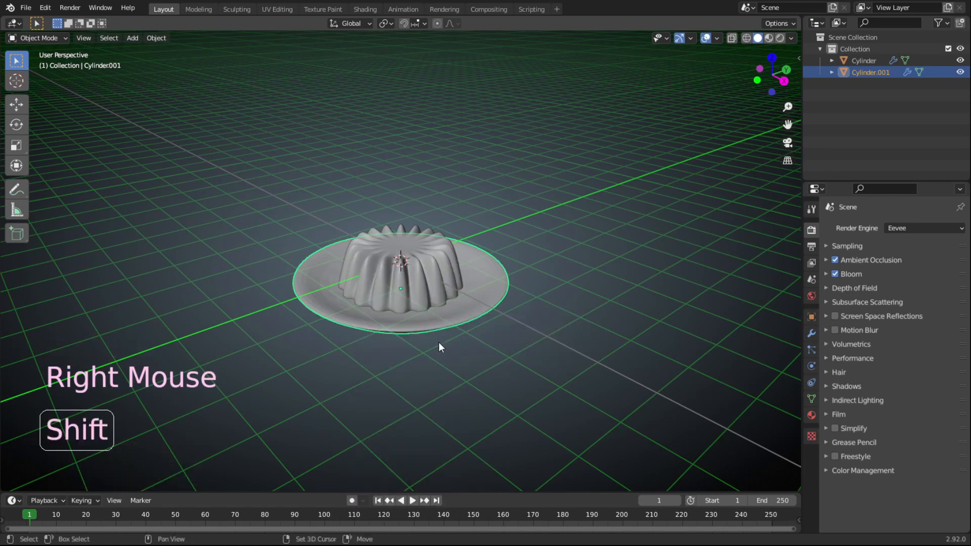
pyautogui.hotkey('shift', 'a')
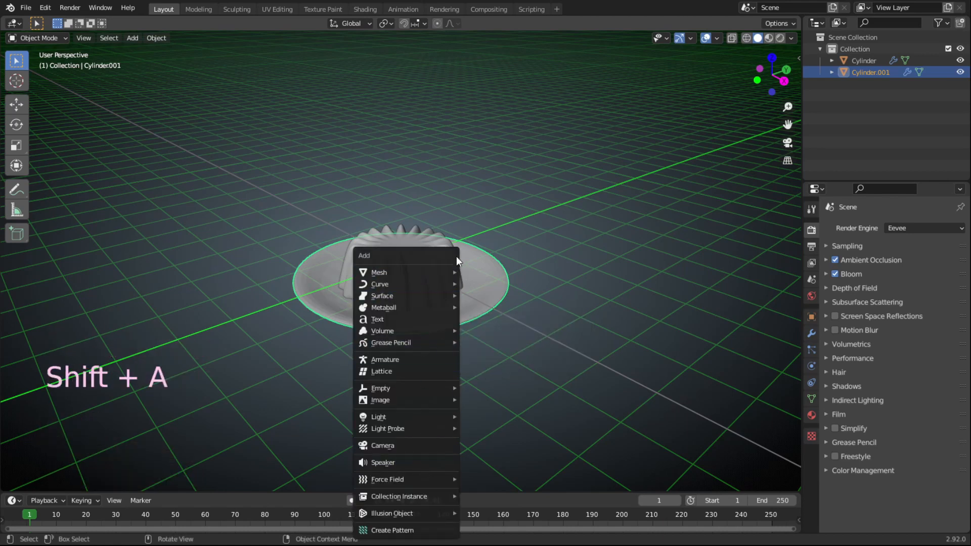
pyautogui.moveTo(448, 270)
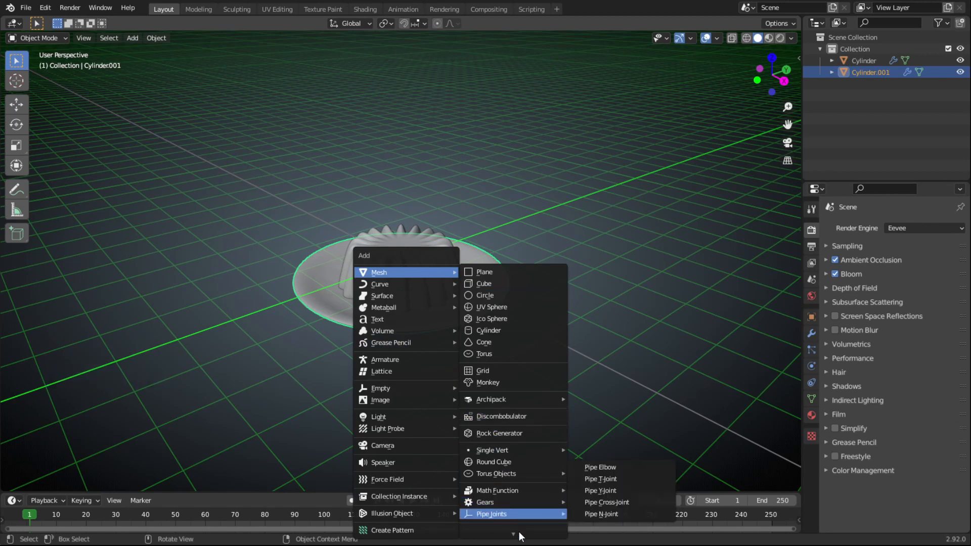
pyautogui.scroll(-3, 519, 529)
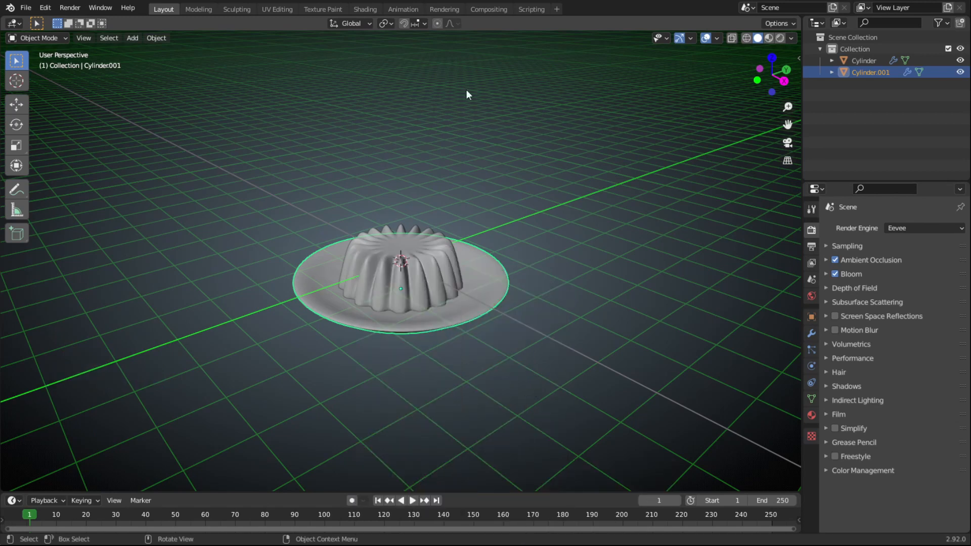
# Add a Teapot+ extra mesh and set its object type to Tea Spoon
pyautogui.click(429, 97)
pyautogui.hotkey('shift', 'a')
pyautogui.moveTo(428, 98)
pyautogui.moveTo(493, 370)
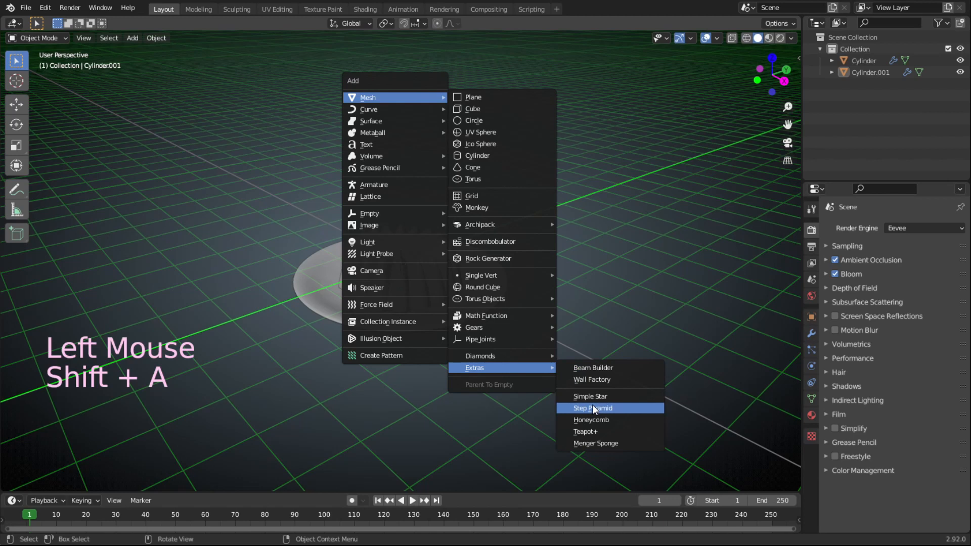
pyautogui.click(586, 431)
pyautogui.click(152, 330)
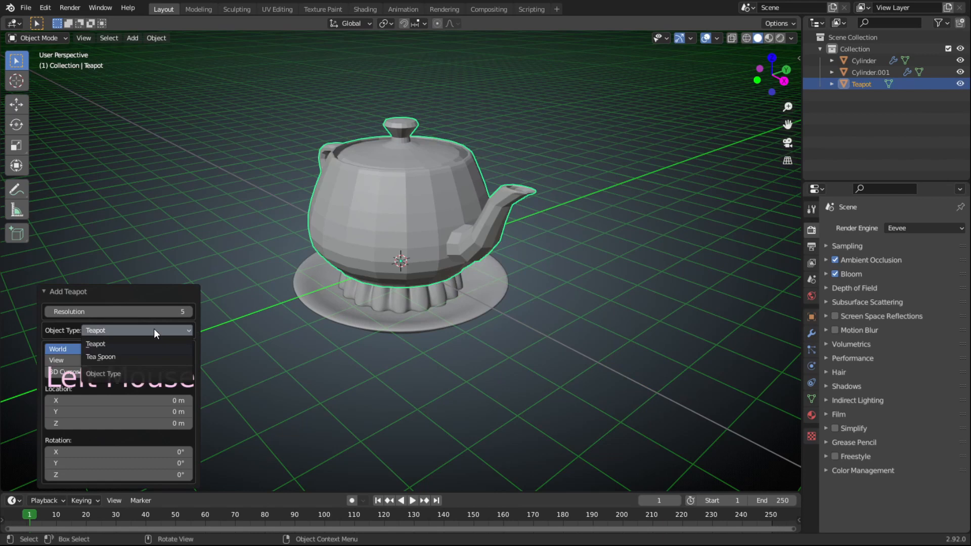
pyautogui.click(150, 356)
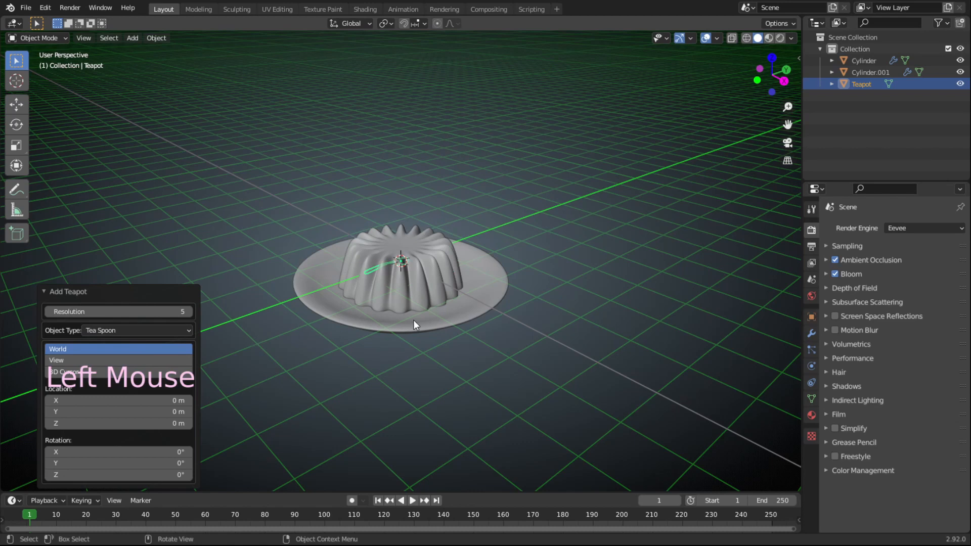
# Scale the spoon up uniformly by a factor of 2
pyautogui.write('s')
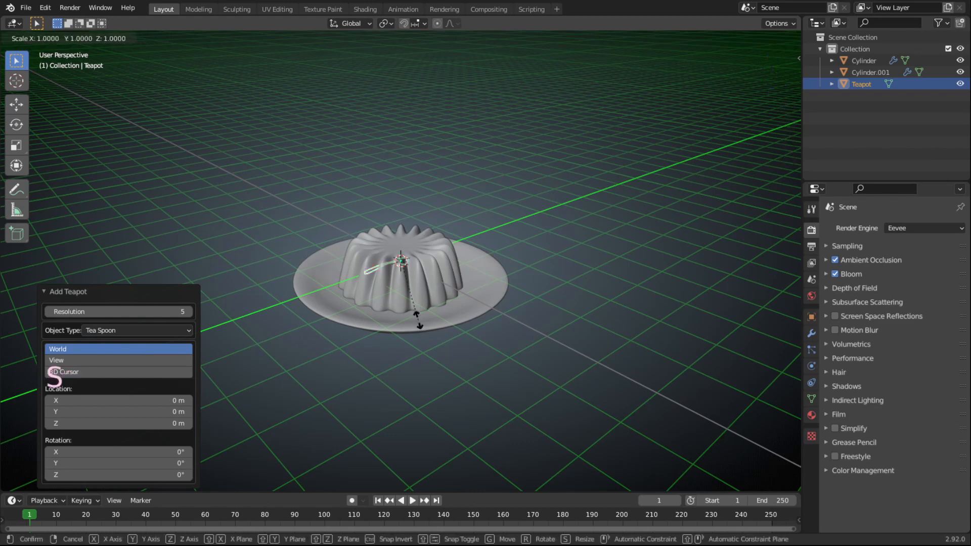
pyautogui.write('2')
pyautogui.press('Return')
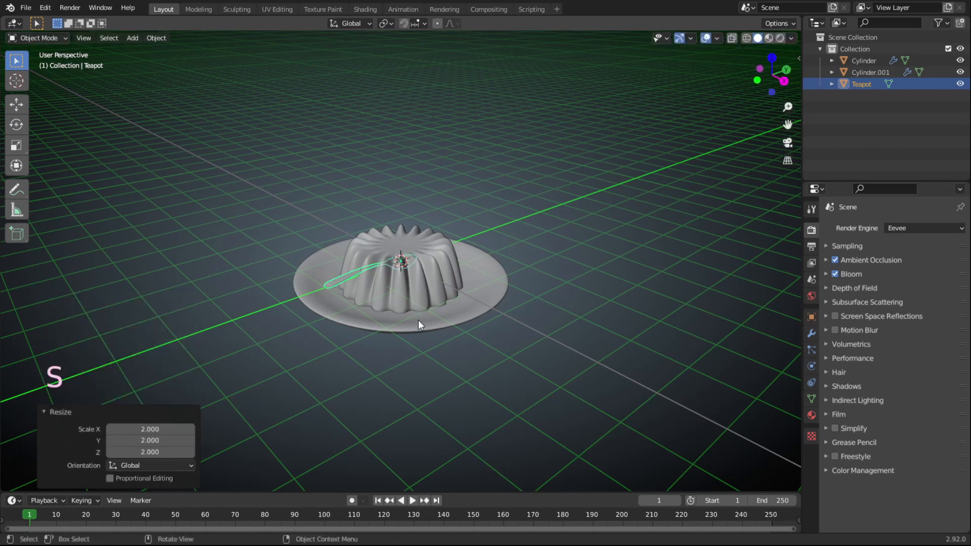
# Move the spoon about 1.74 m in X and -0.71 m in Y, beside the dessert, and shade it smooth
pyautogui.press('KP_7')
pyautogui.press('g')
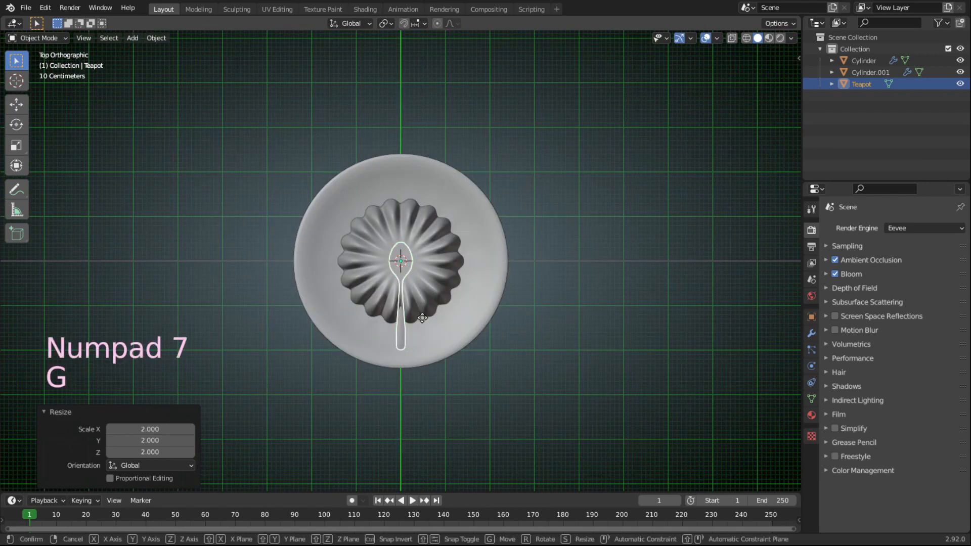
pyautogui.click(499, 349)
pyautogui.rightClick(476, 296)
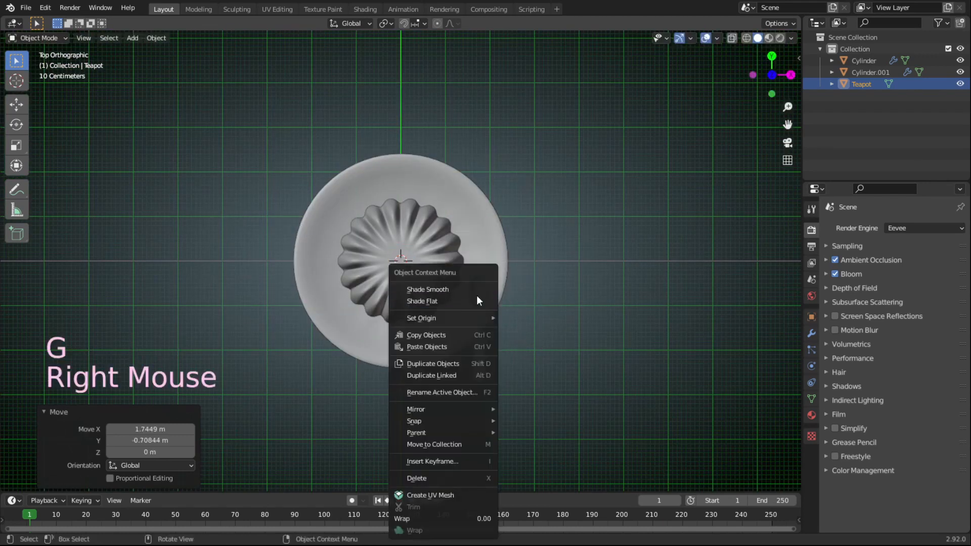
# Lower the spoon about 0.24 m in Z, towards the plate's surface
pyautogui.press('KP_1')
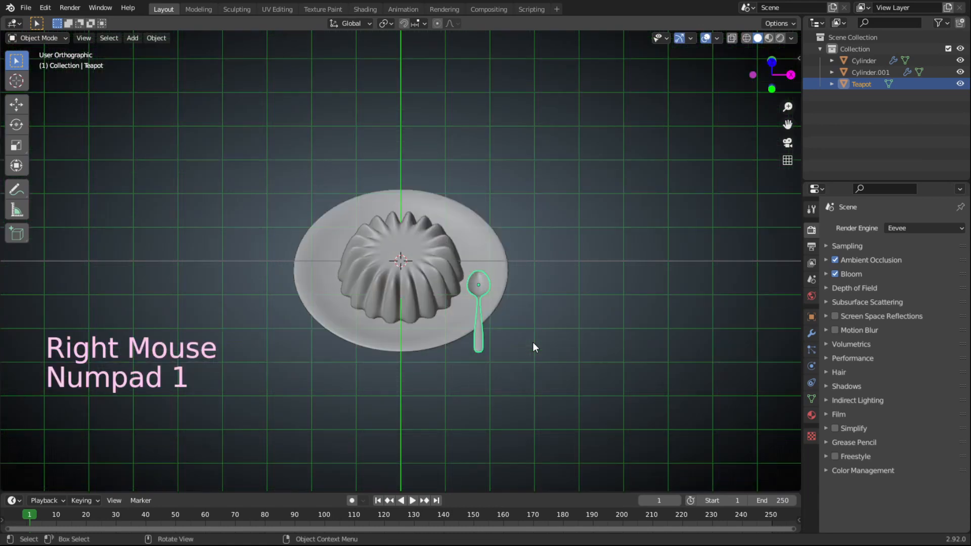
pyautogui.press('g')
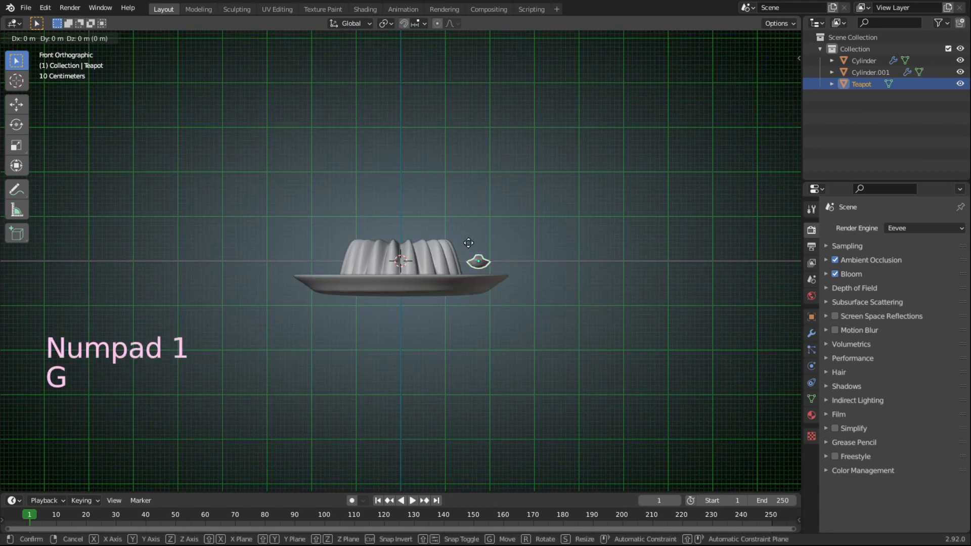
pyautogui.click(470, 254)
# Rotate the spoon around its vertical axis so its handle points outward over the plate's rim
pyautogui.moveTo(478, 263); pyautogui.dragTo(458, 308, button='middle')
pyautogui.click(16, 124)
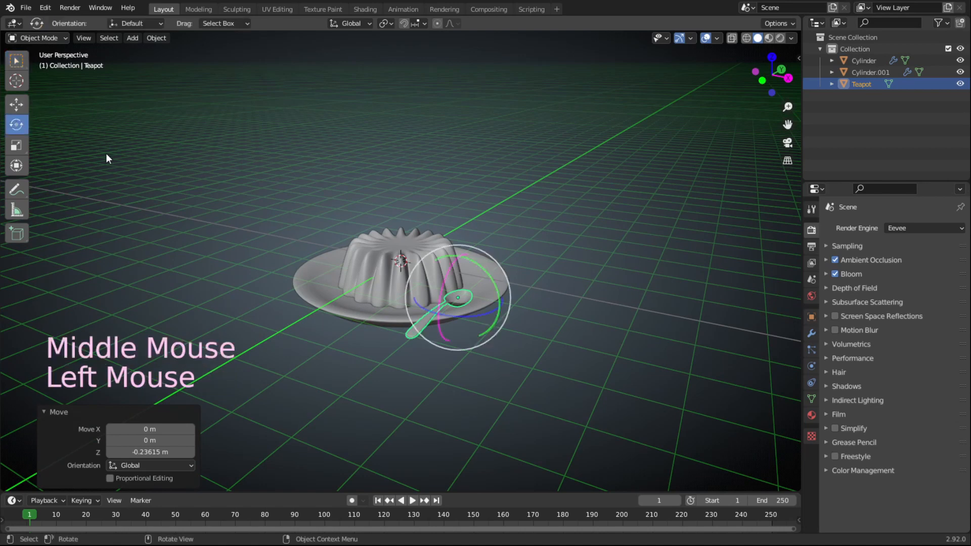
pyautogui.doubleClick(420, 306)
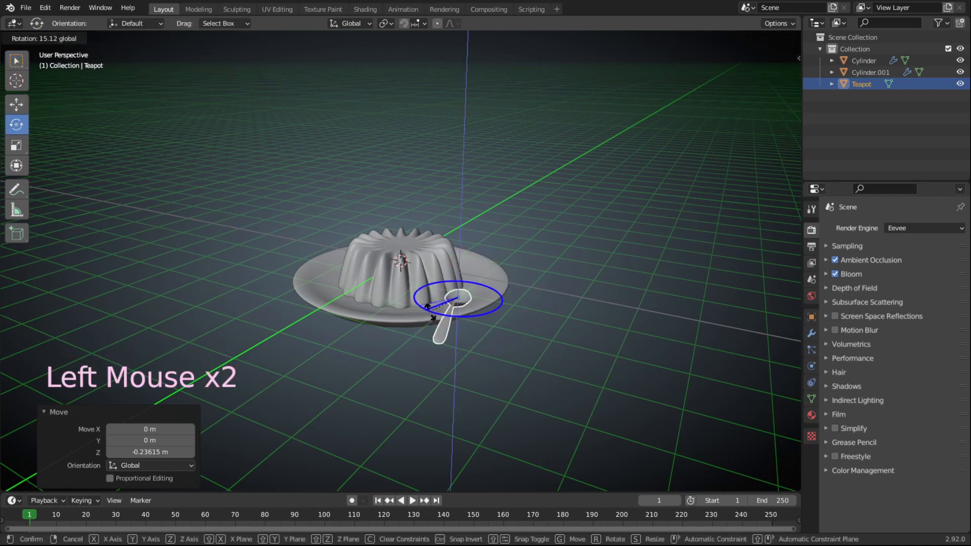
pyautogui.moveTo(424, 319); pyautogui.dragTo(415, 299)
# Run Cell Fracture on the fluted dessert with source limit 30, Smooth Interior enabled and Sharp Edges disabled
pyautogui.click(391, 270)
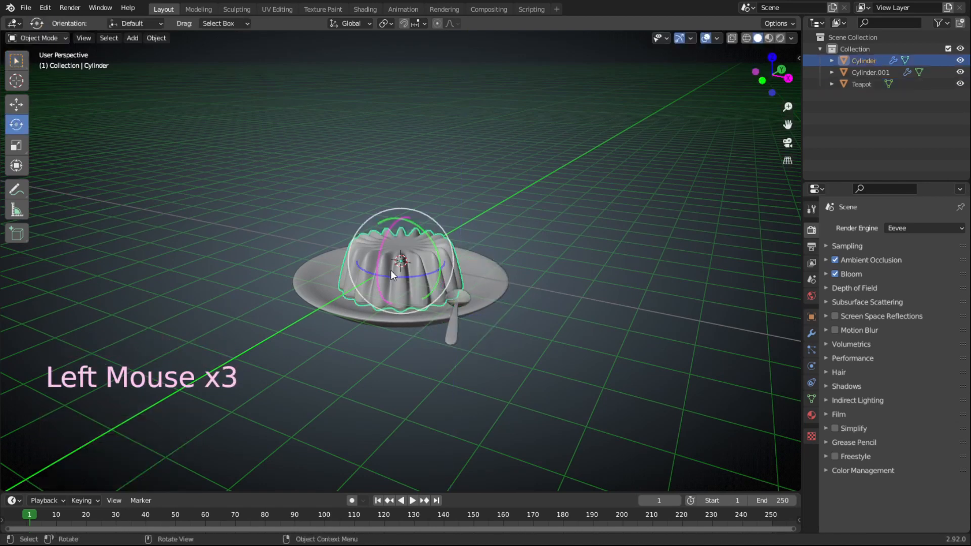
pyautogui.press('F3')
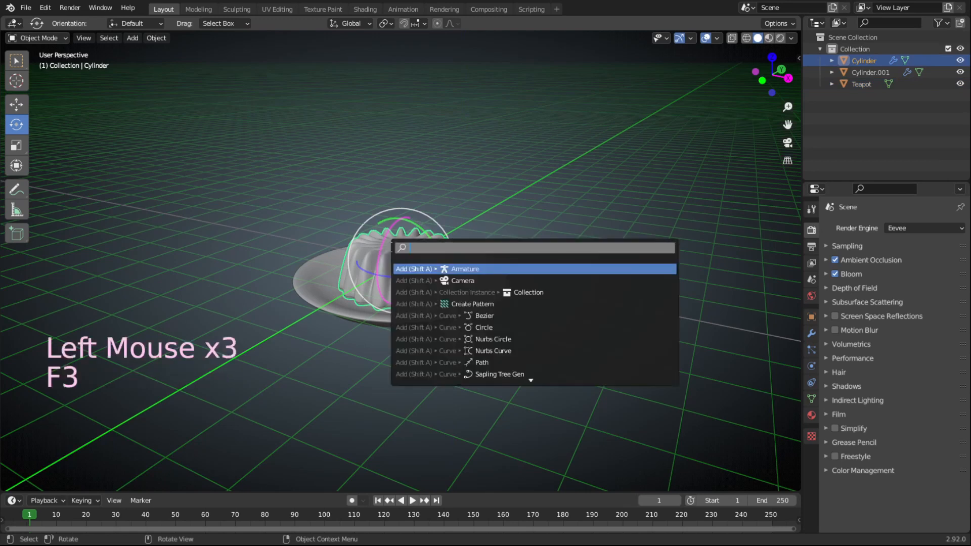
pyautogui.write('c')
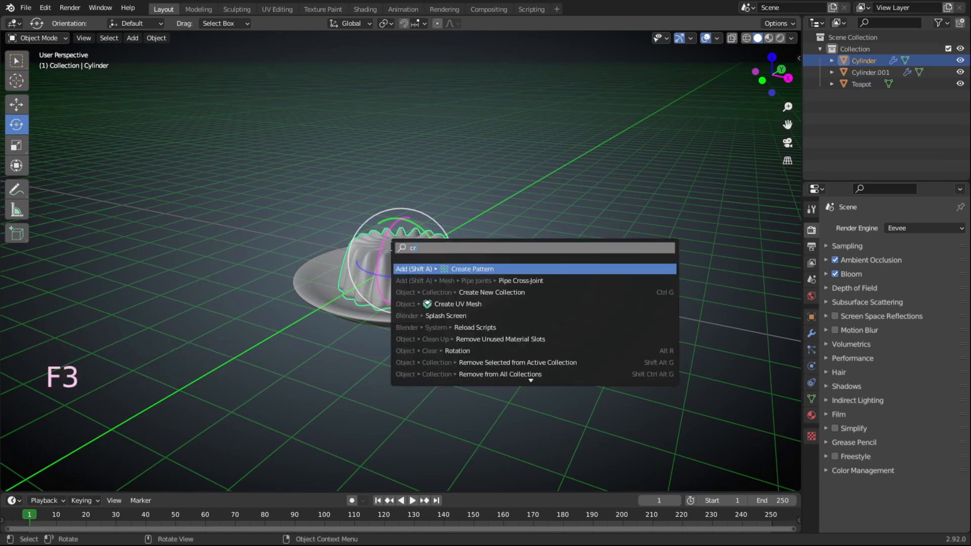
pyautogui.write('ell')
pyautogui.press('Return')
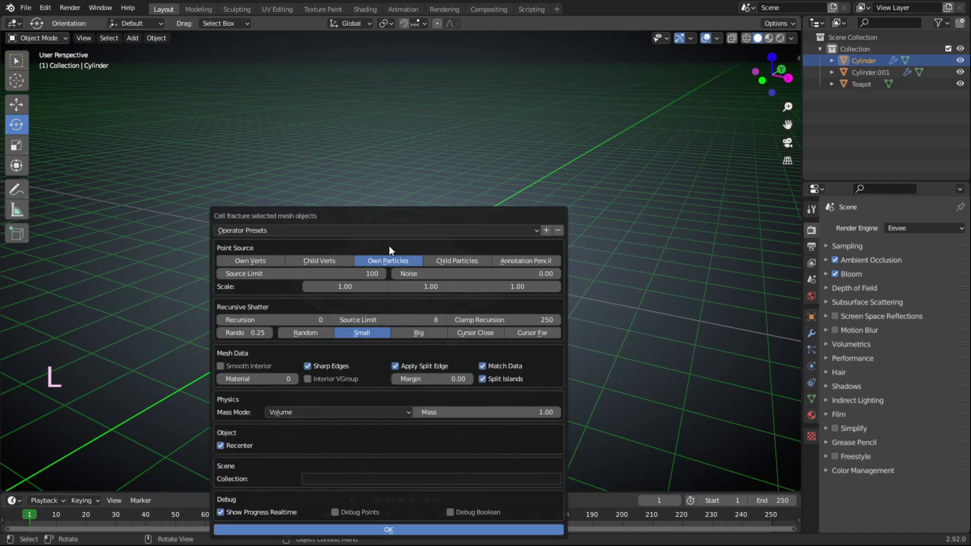
pyautogui.click(349, 274)
pyautogui.write('30')
pyautogui.click(239, 367)
pyautogui.click(307, 366)
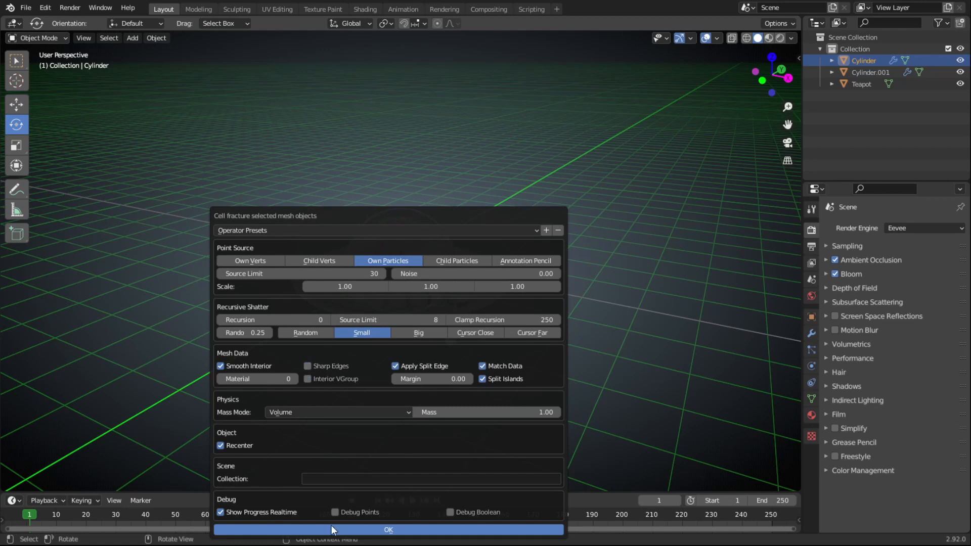
pyautogui.click(334, 531)
pyautogui.click(333, 530)
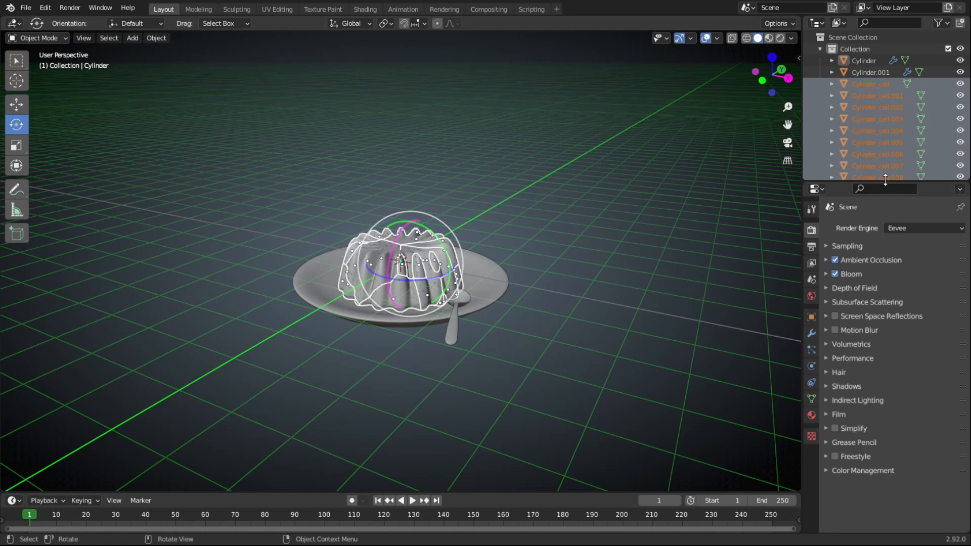
# Enlarge the object list and select the fracture piece Cylinder_cell.026 on the dessert's fluted side
pyautogui.moveTo(884, 179); pyautogui.dragTo(882, 341)
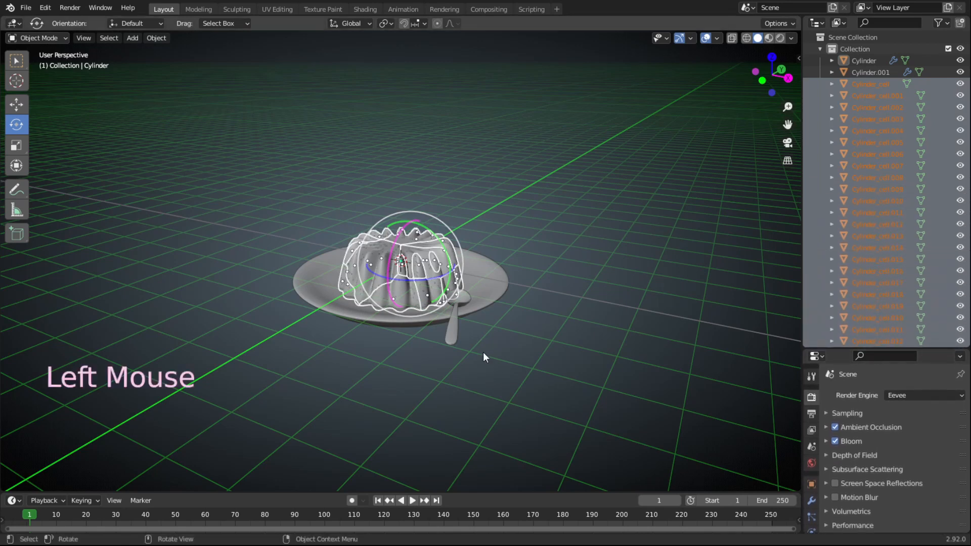
pyautogui.moveTo(483, 348); pyautogui.dragTo(566, 312, button='middle')
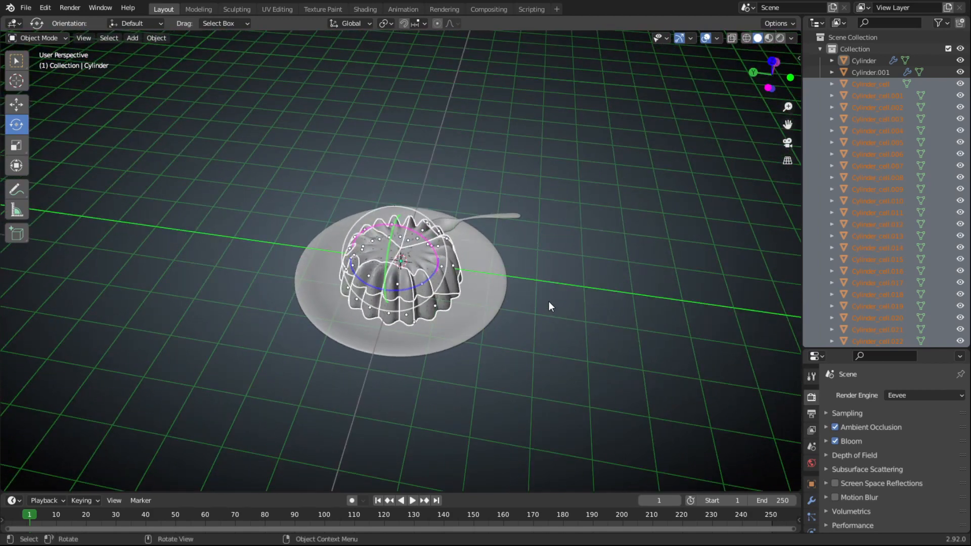
pyautogui.click(548, 301)
pyautogui.moveTo(363, 346); pyautogui.dragTo(396, 280, button='middle')
pyautogui.click(402, 284)
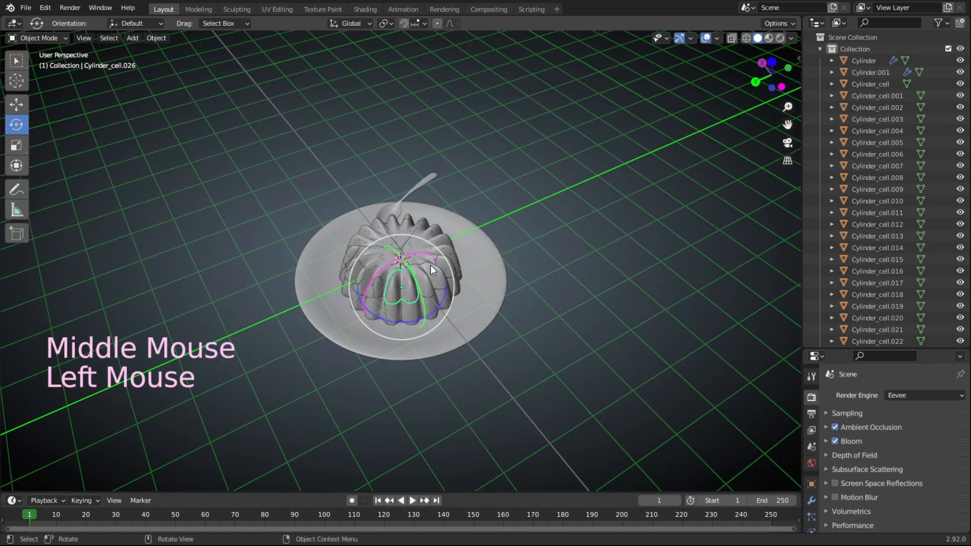
# Delete the fracture pieces from Cylinder_cell through Cylinder_cell.025
pyautogui.moveTo(869, 348); pyautogui.dragTo(867, 486)
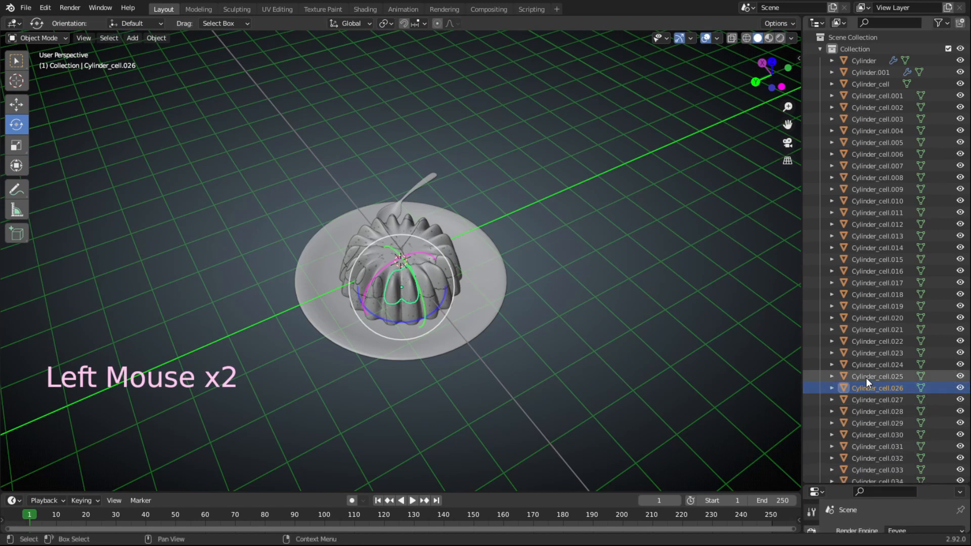
pyautogui.click(866, 378)
pyautogui.keyDown('shift'); pyautogui.click(870, 84); pyautogui.keyUp('shift')
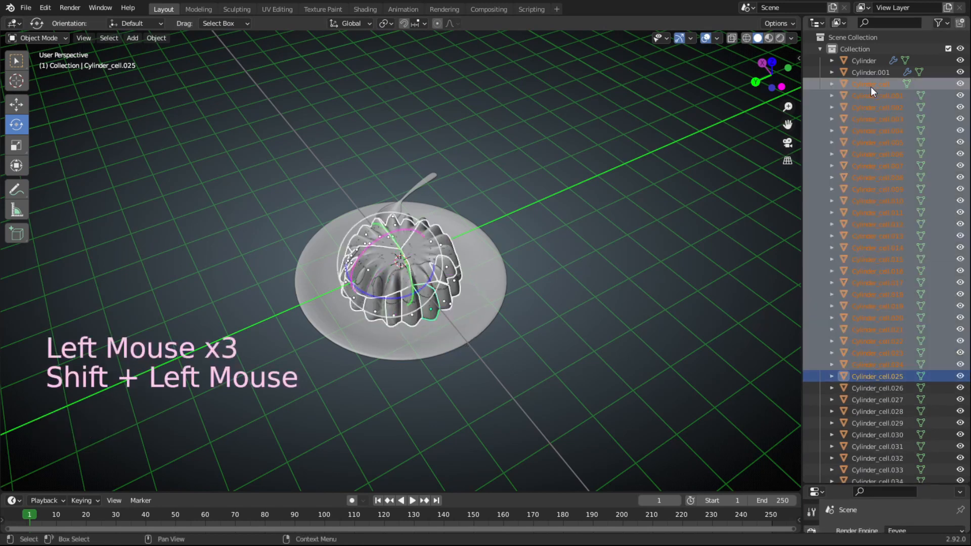
pyautogui.press('x')
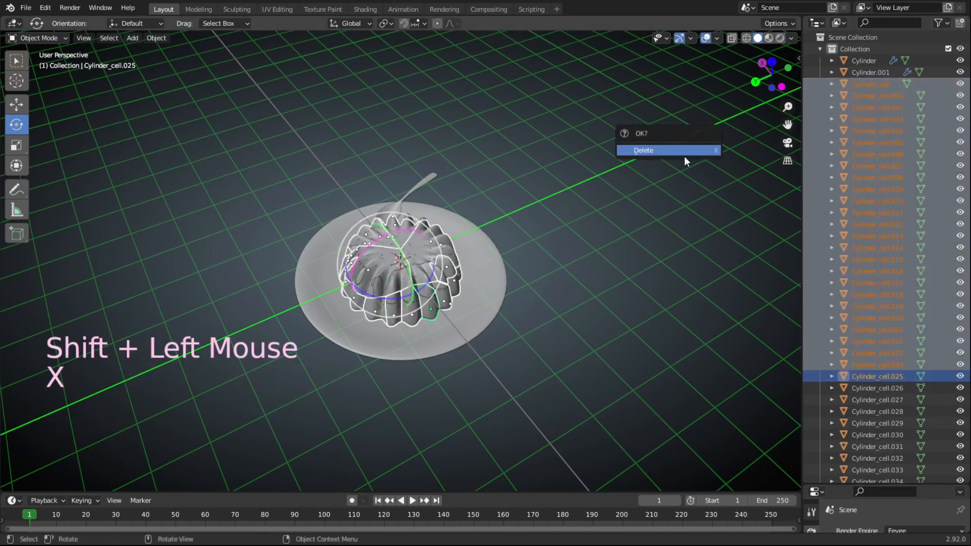
pyautogui.click(675, 150)
# Delete the fracture pieces Cylinder_cell.027 through Cylinder_cell.034
pyautogui.click(885, 96)
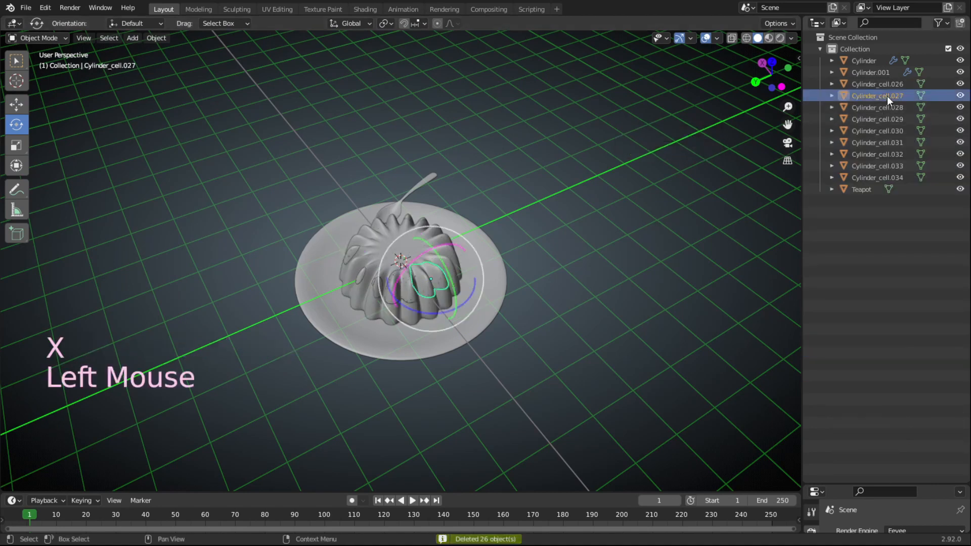
pyautogui.keyDown('shift'); pyautogui.click(882, 177); pyautogui.keyUp('shift')
pyautogui.press('x')
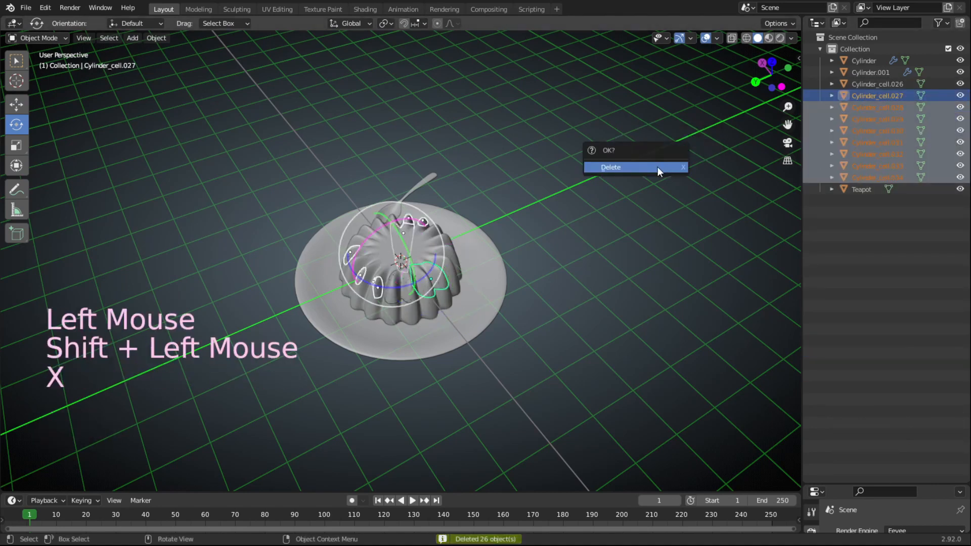
pyautogui.click(658, 167)
# Move the teaspoon -3.4635 m in X and 1.1939 m in Y beside the fracture piece, and rotate its handle away from the dessert
pyautogui.moveTo(603, 205); pyautogui.dragTo(652, 247, button='middle')
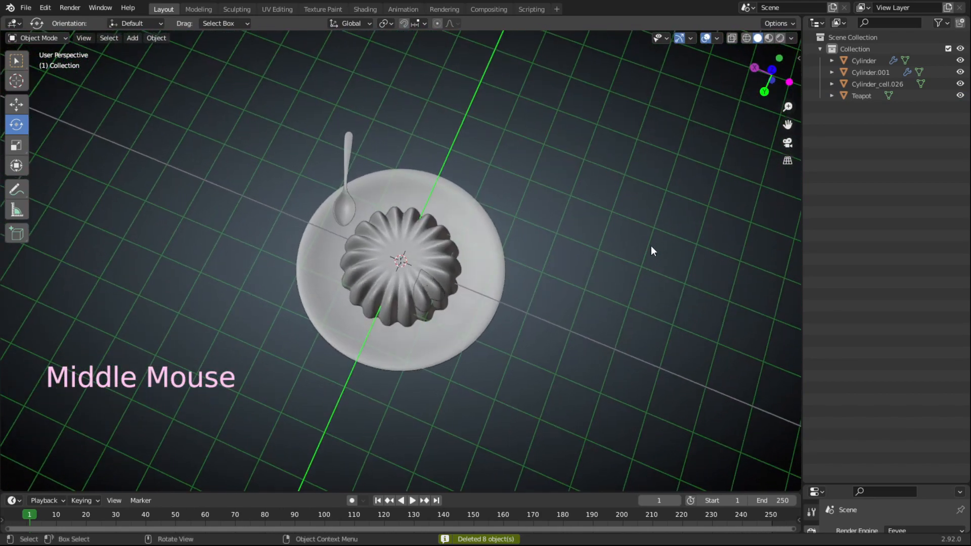
pyautogui.press('KP_7')
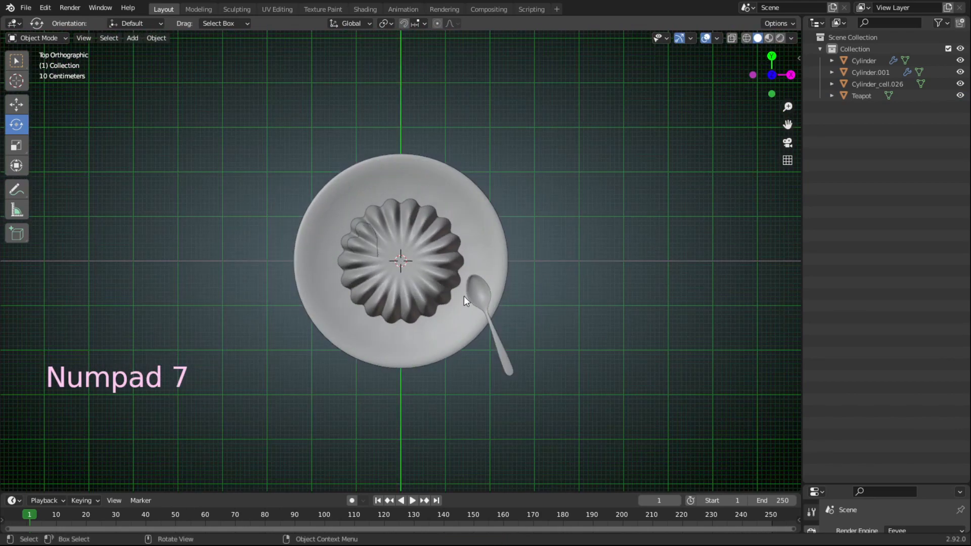
pyautogui.click(476, 287)
pyautogui.press('g')
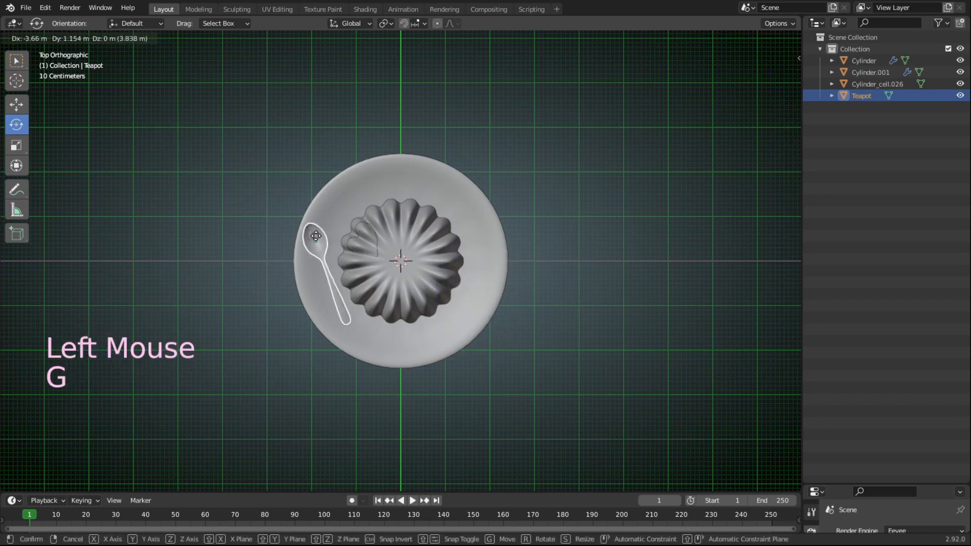
pyautogui.click(320, 239)
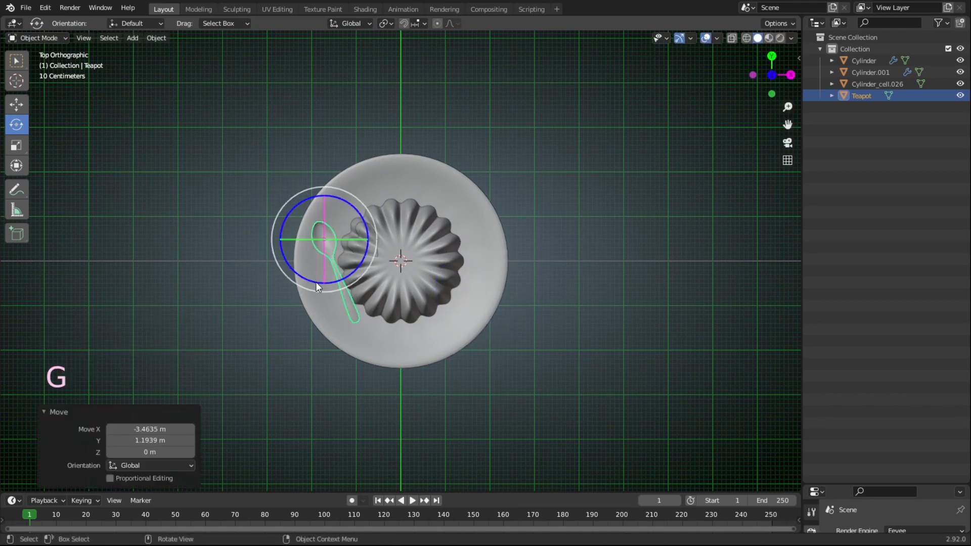
pyautogui.moveTo(317, 287); pyautogui.dragTo(312, 141)
pyautogui.moveTo(270, 318); pyautogui.dragTo(463, 212, button='middle')
pyautogui.click(562, 230)
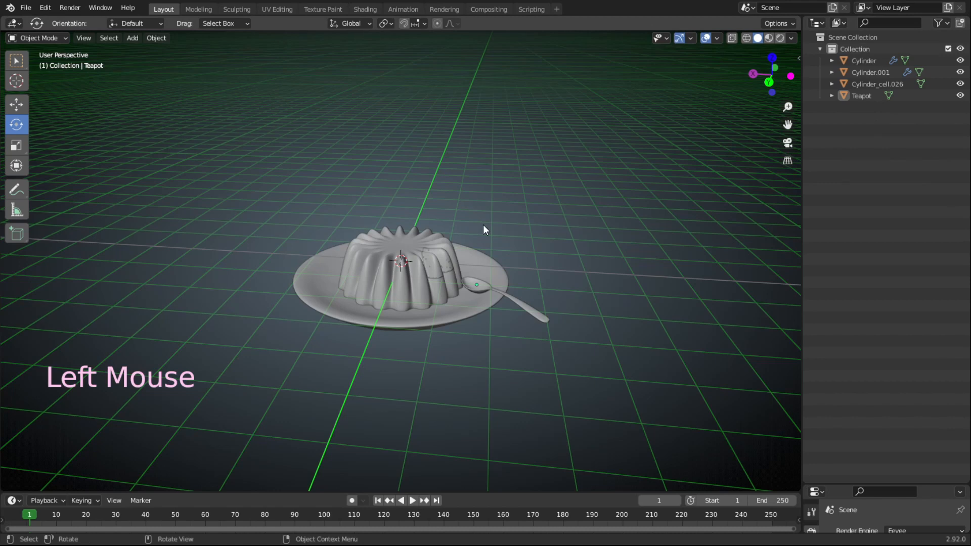
# Duplicate the fluted dessert in place and scale the copy uniformly by 0.989
pyautogui.click(387, 246)
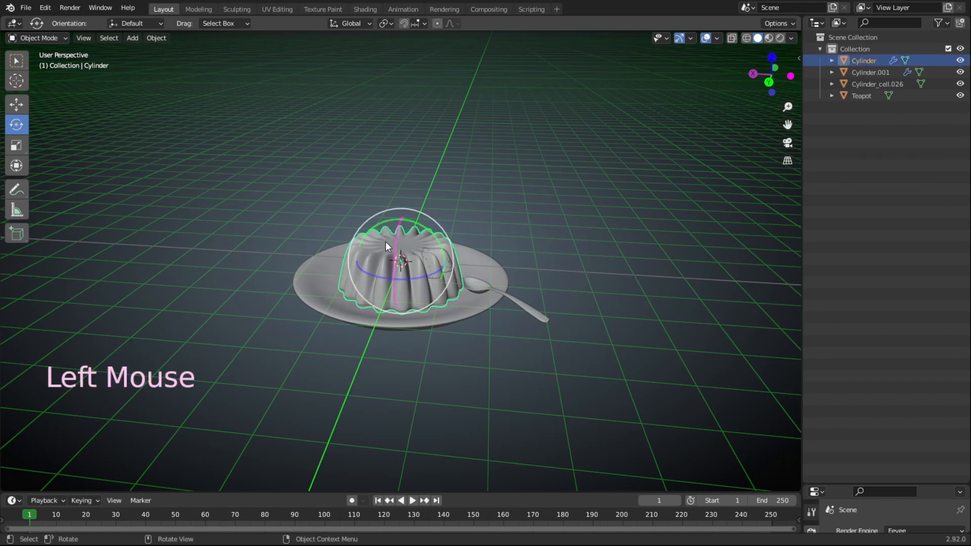
pyautogui.hotkey('shift', 'd')
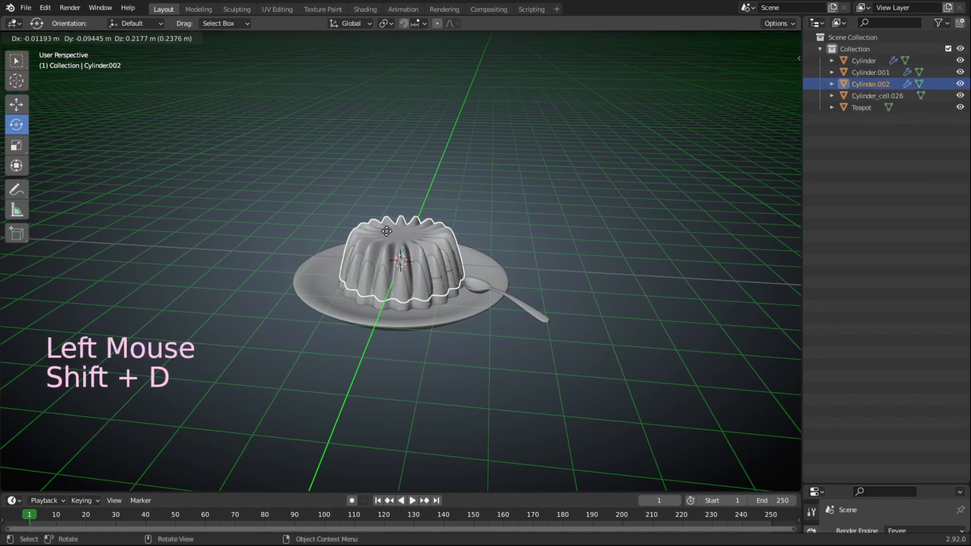
pyautogui.rightClick(386, 232)
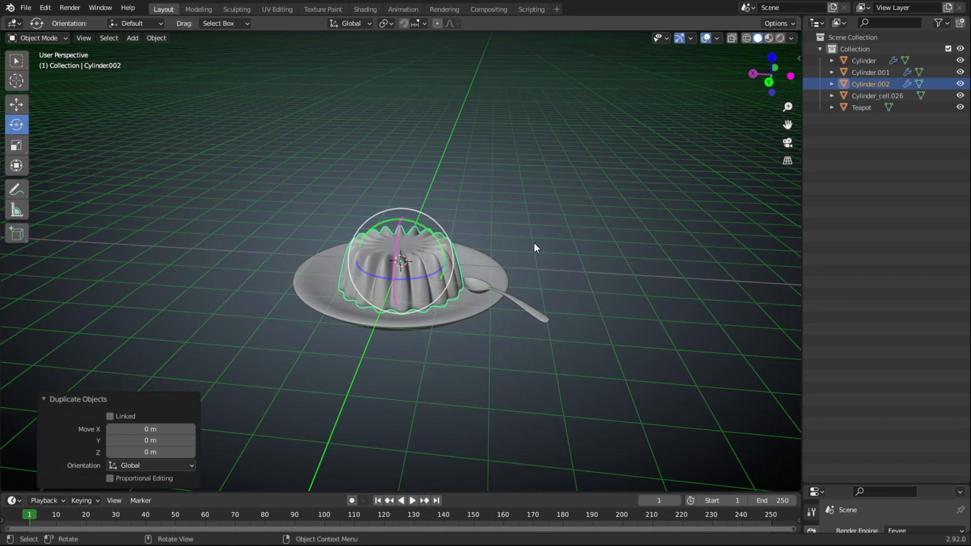
pyautogui.write('s.98')
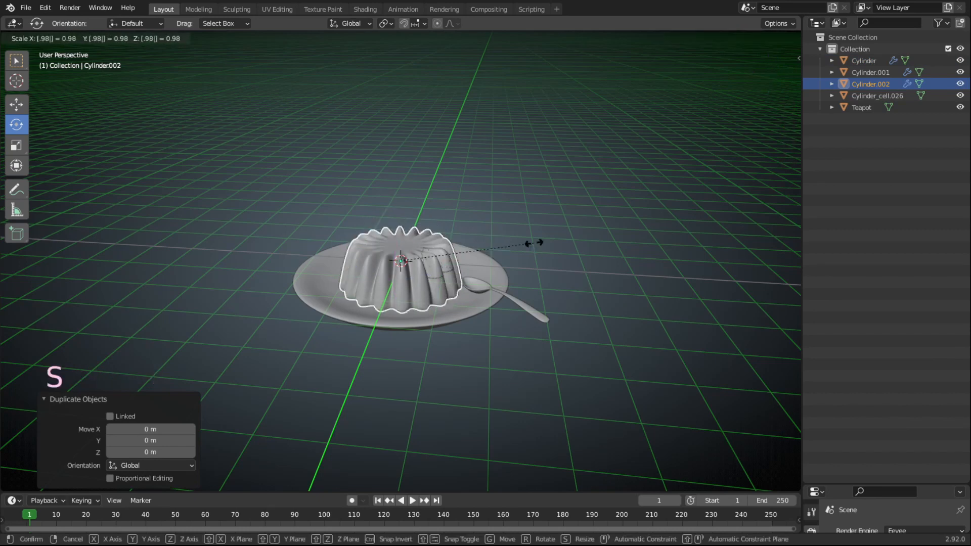
pyautogui.write('9')
pyautogui.press('Return')
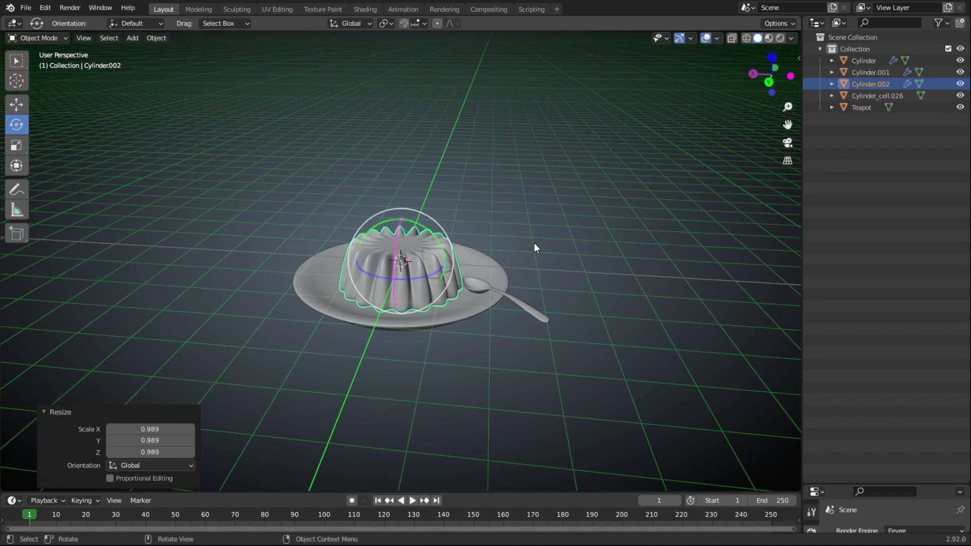
# Rename the scaled dessert copy Cylinder.002 as "jelly boolean"
pyautogui.doubleClick(894, 83)
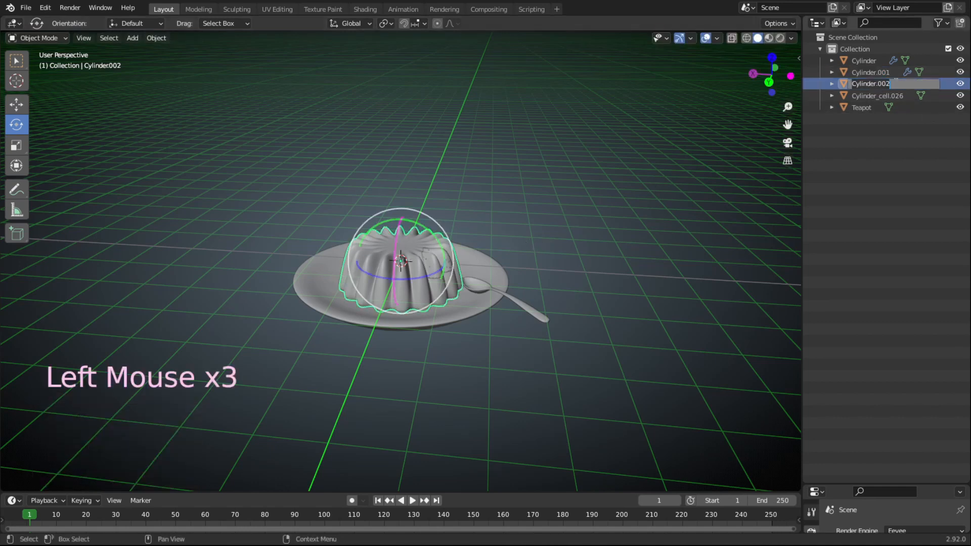
pyautogui.write('jelly b')
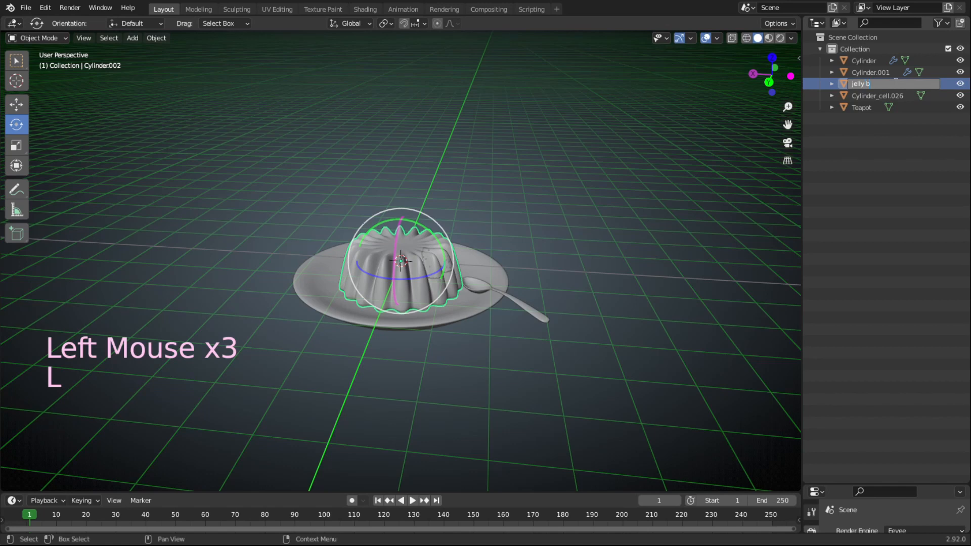
pyautogui.write('oolean')
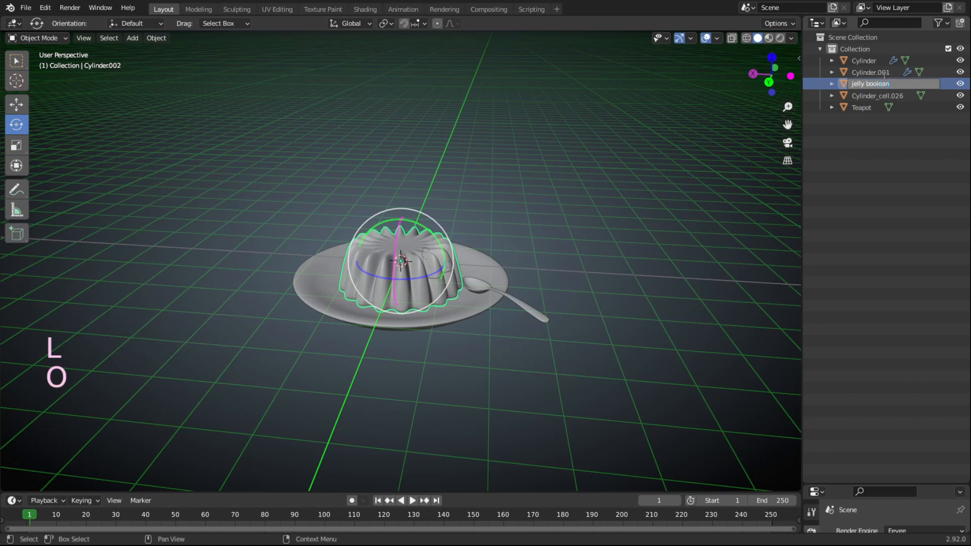
pyautogui.press('Return')
# Rename the original dessert object Cylinder as "jelly full"
pyautogui.click(878, 60)
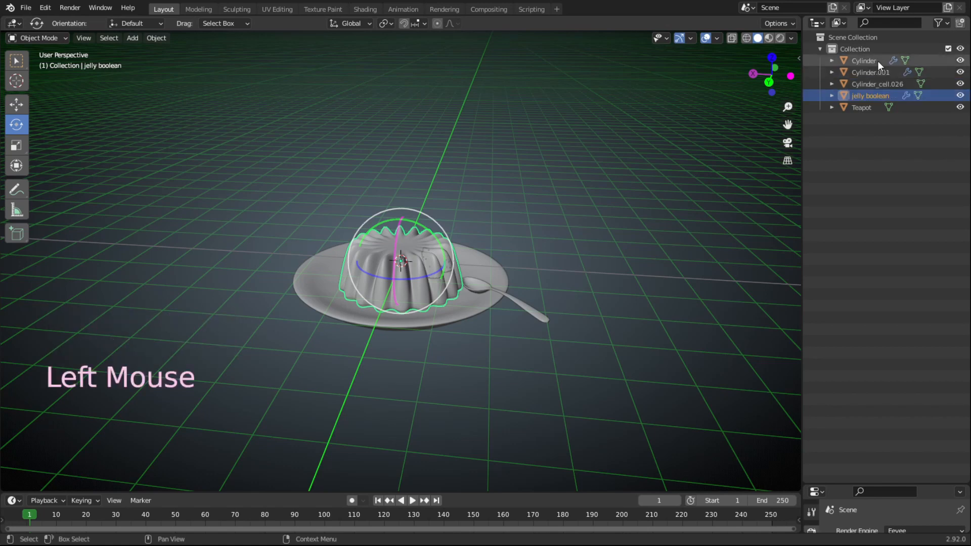
pyautogui.click(878, 61)
pyautogui.doubleClick(878, 60)
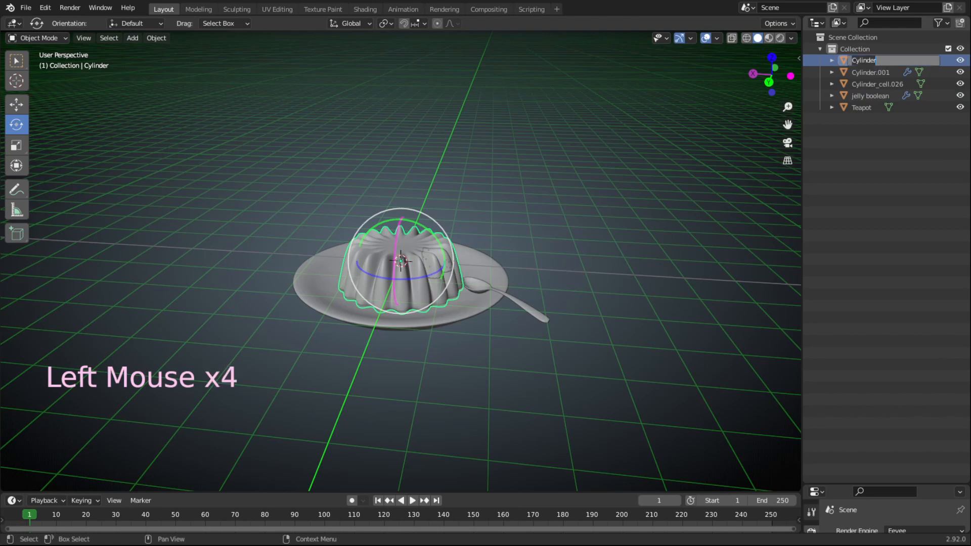
pyautogui.write('jelly full')
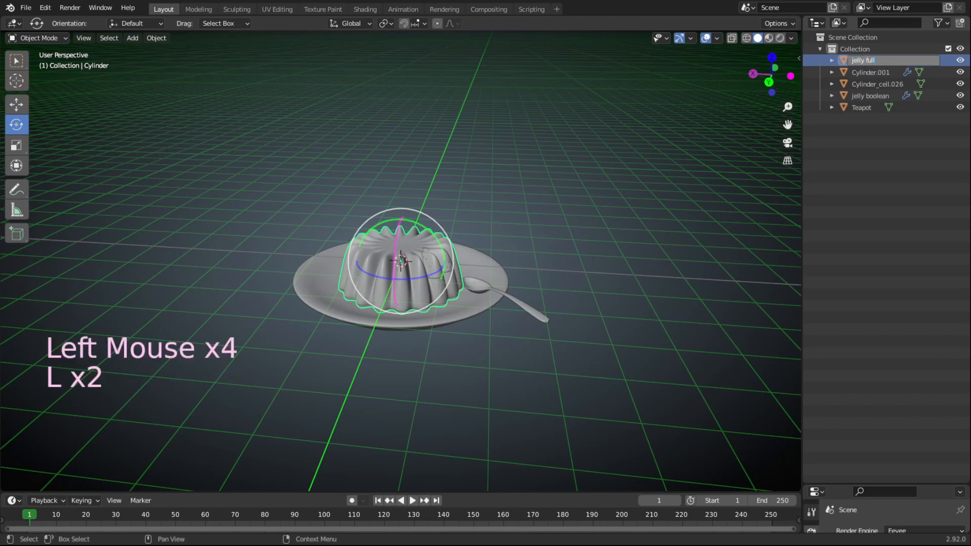
pyautogui.click(877, 74)
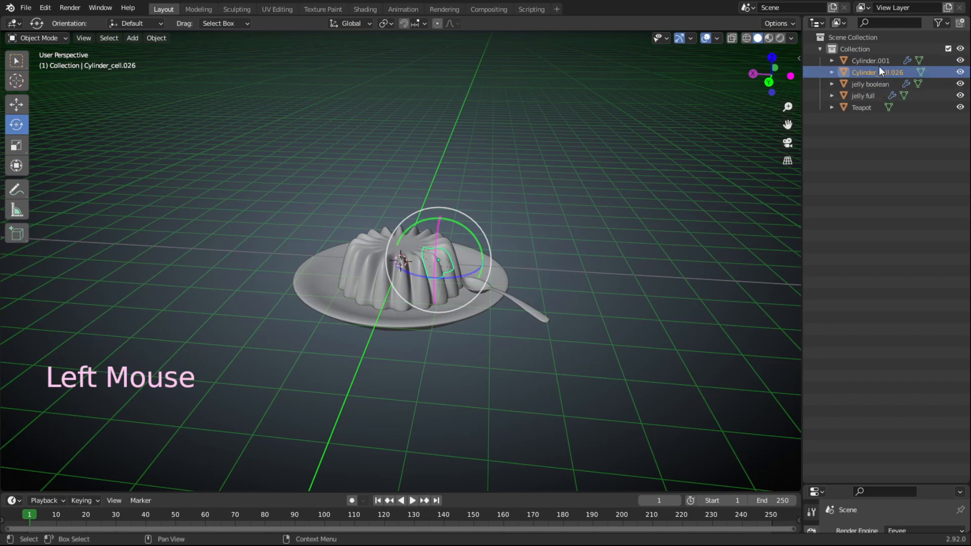
# Rename the plate object Cylinder.001 as "plate"
pyautogui.click(879, 60)
pyautogui.doubleClick(880, 59)
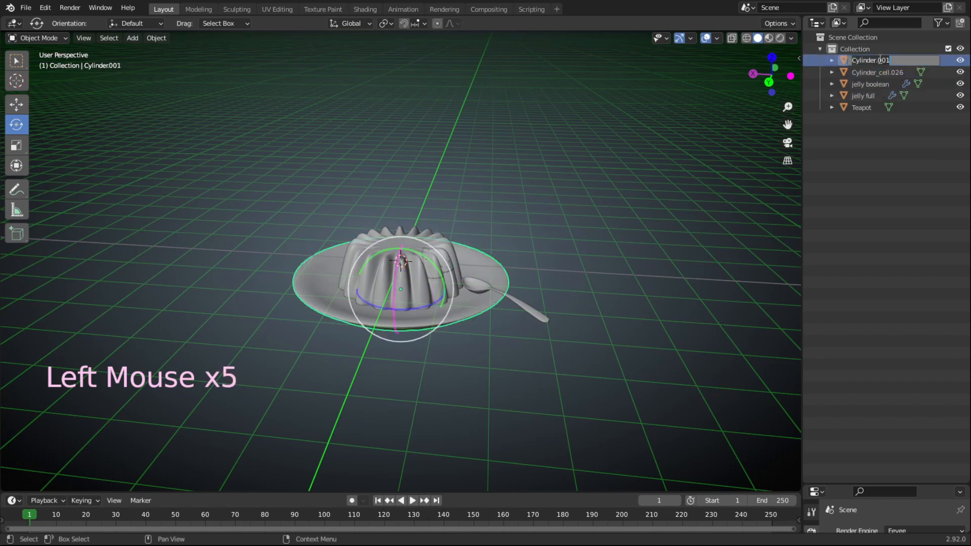
pyautogui.write('plate')
pyautogui.press('Return')
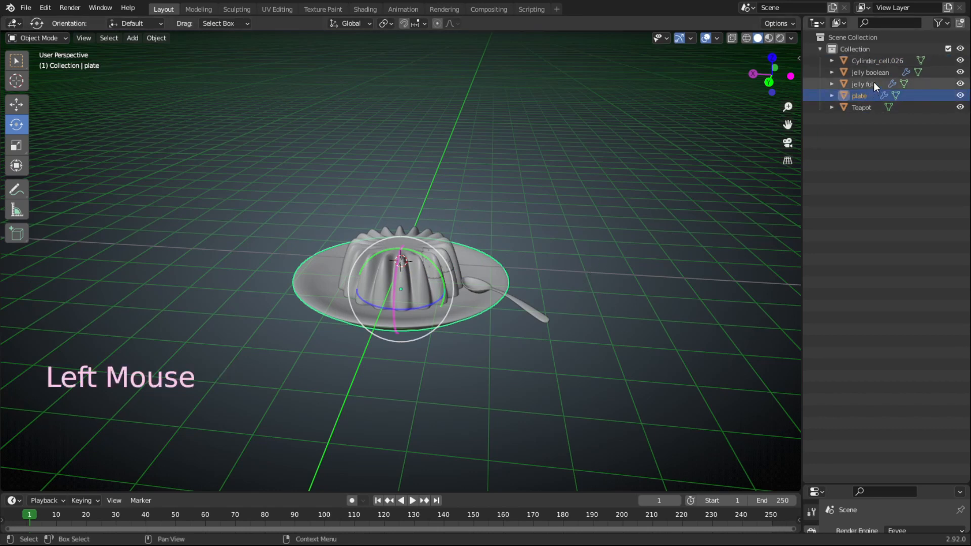
# Enlarge the timeline and the object properties, and keyframe jelly full as shown in viewports and renders at frame 1
pyautogui.click(873, 83)
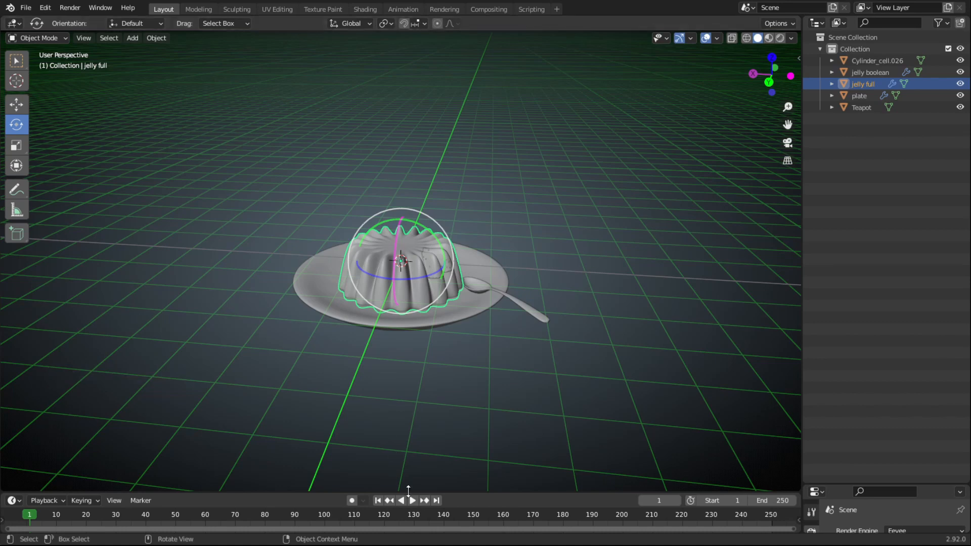
pyautogui.moveTo(408, 490); pyautogui.dragTo(425, 412)
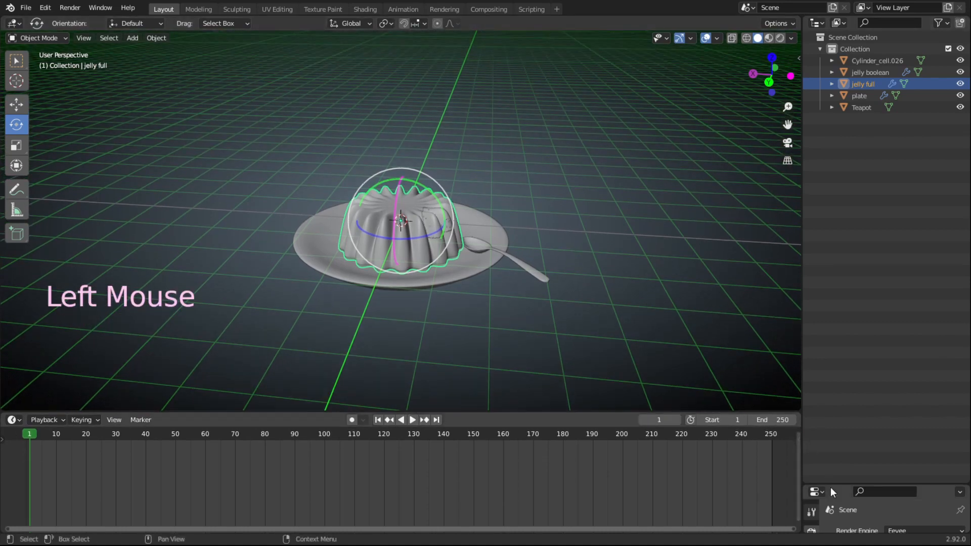
pyautogui.moveTo(831, 487); pyautogui.dragTo(834, 170)
pyautogui.click(812, 306)
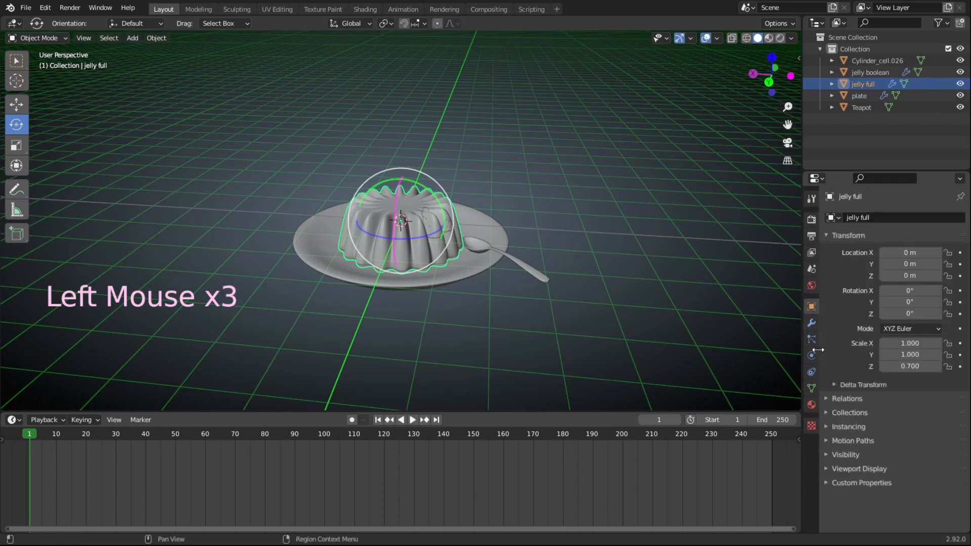
pyautogui.click(830, 454)
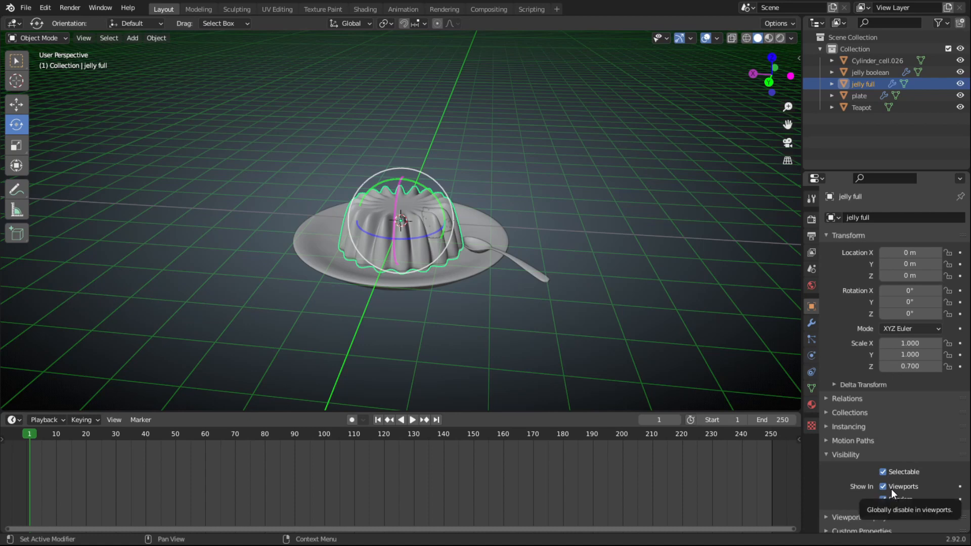
pyautogui.press('i')
pyautogui.press('i')
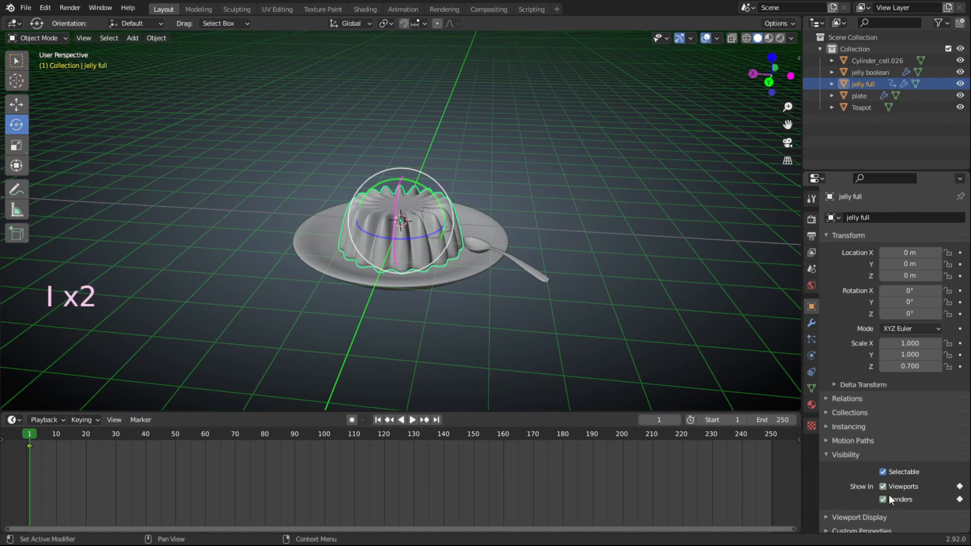
# At frame 60, turn off jelly full's viewport and render visibility and keyframe both settings
pyautogui.click(667, 419)
pyautogui.write('6')
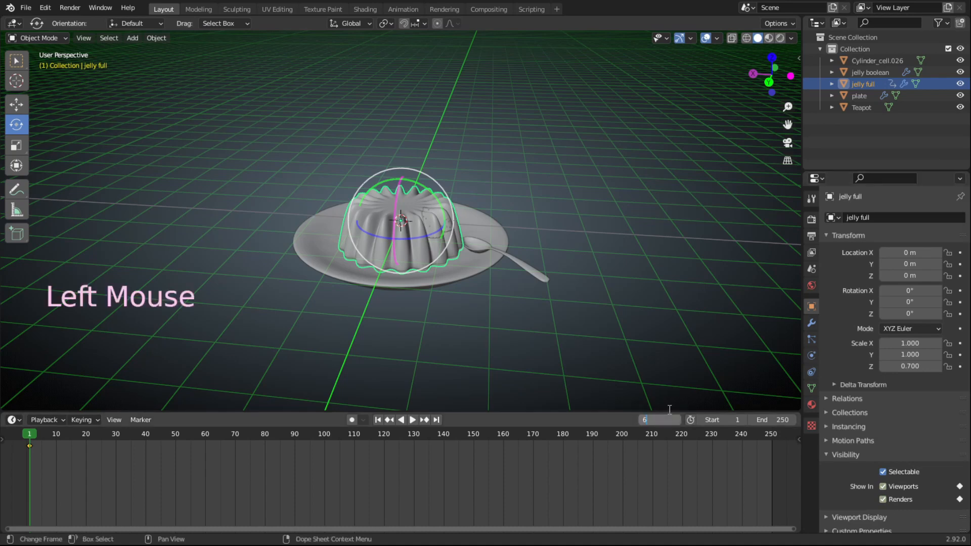
pyautogui.write('0')
pyautogui.press('Return')
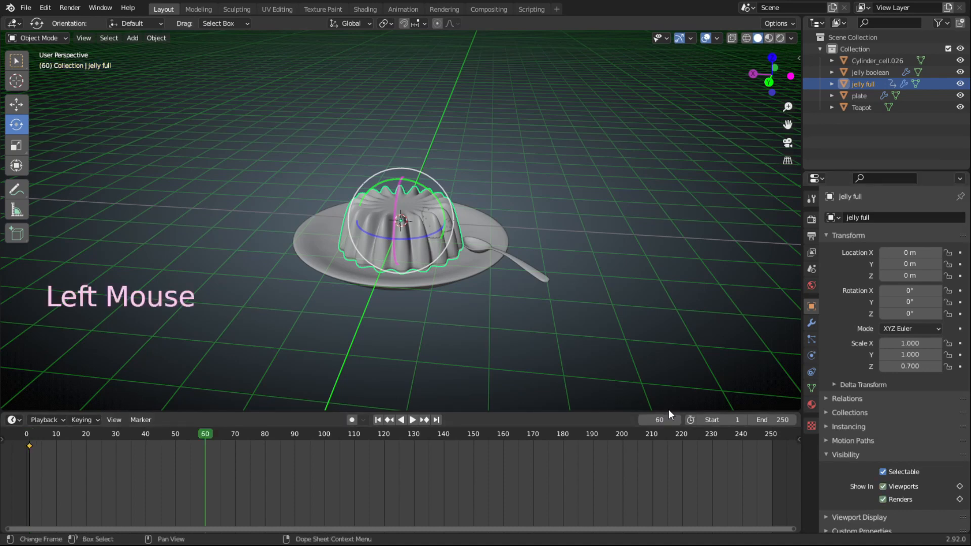
pyautogui.click(884, 487)
pyautogui.click(884, 499)
pyautogui.press('i')
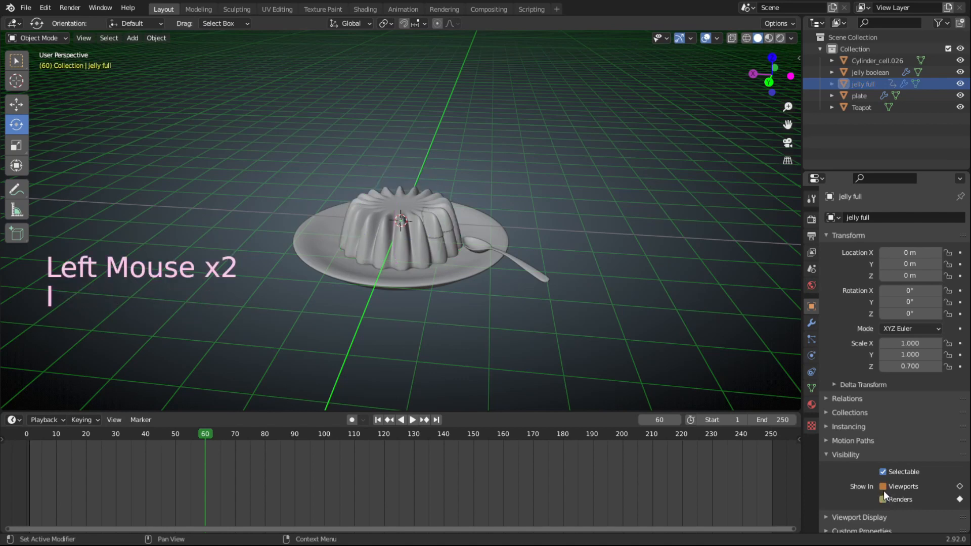
pyautogui.press('i')
# Keyframe jelly boolean as shown in viewports and renders at frame 60
pyautogui.click(863, 71)
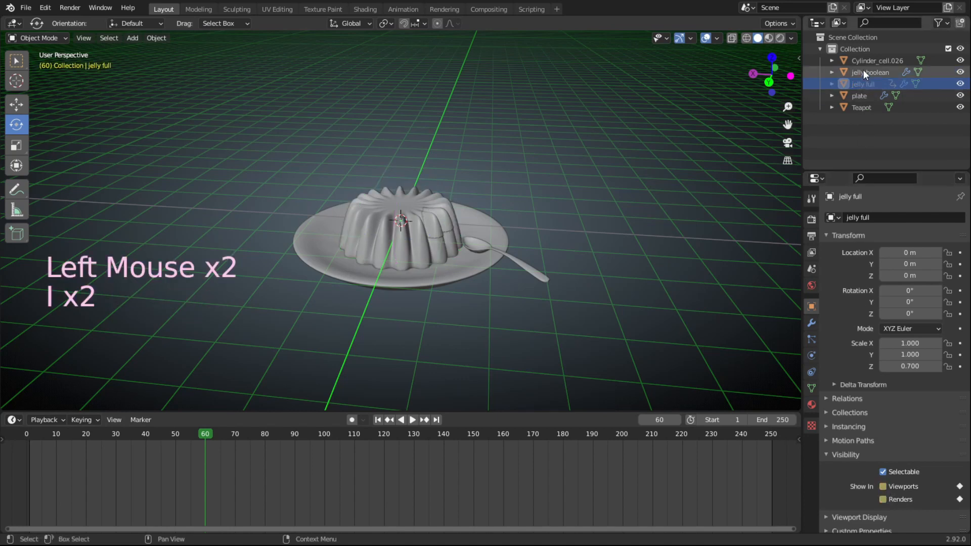
pyautogui.click(884, 490)
pyautogui.press('i')
pyautogui.press('i')
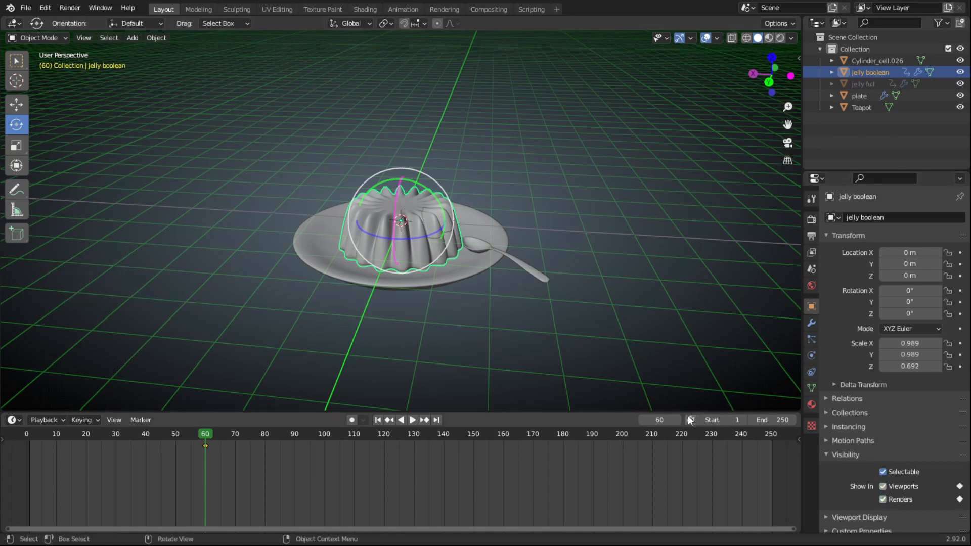
# At frame 1, turn off jelly boolean's viewport and render visibility and keyframe both settings
pyautogui.click(663, 420)
pyautogui.write('1')
pyautogui.press('Return')
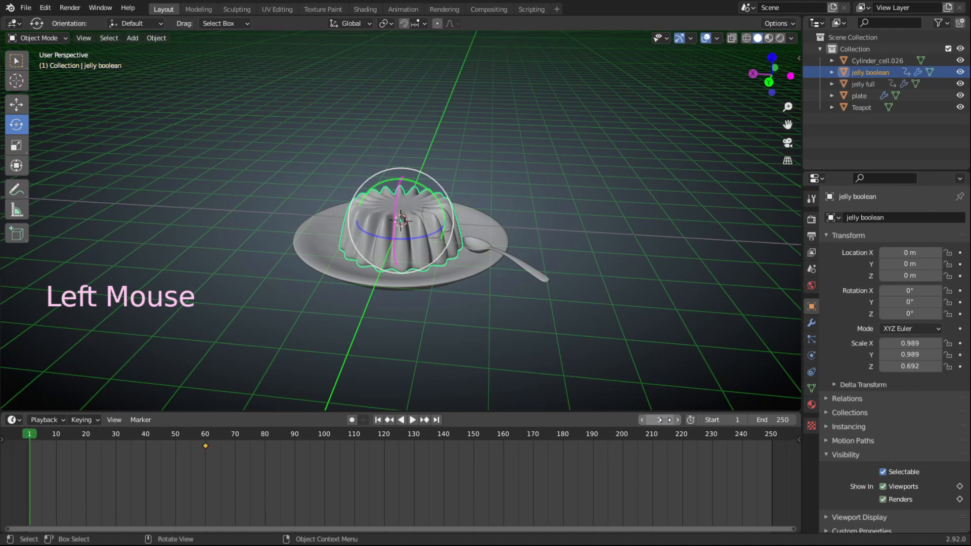
pyautogui.click(883, 486)
pyautogui.click(884, 498)
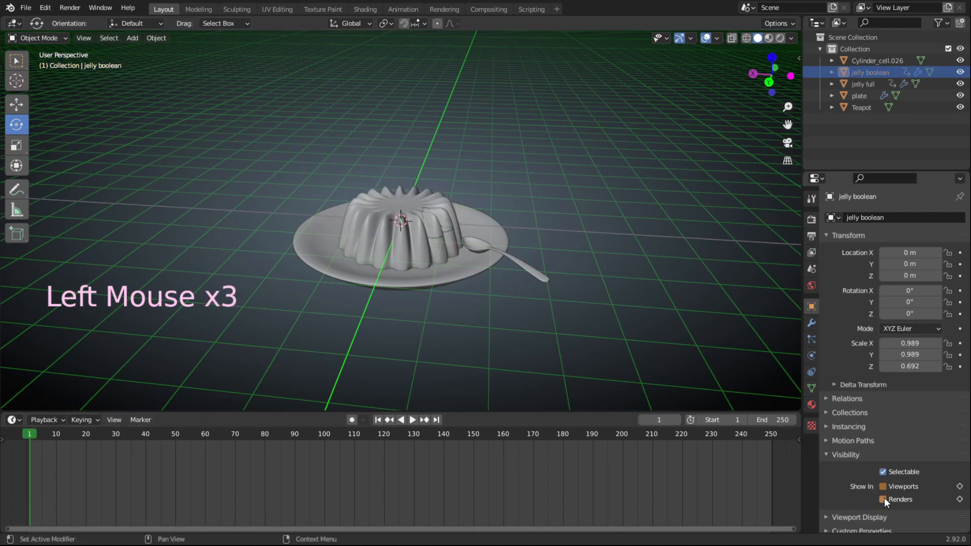
pyautogui.press('i')
pyautogui.press('i')
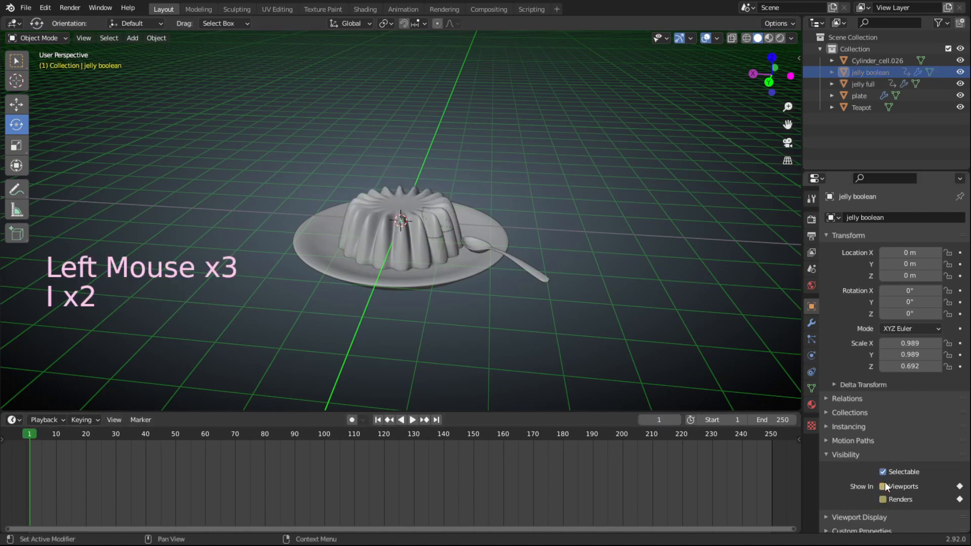
# Turn off viewport and render visibility for the fracture piece Cylinder_cell.026 and keyframe both settings at frame 1
pyautogui.click(868, 60)
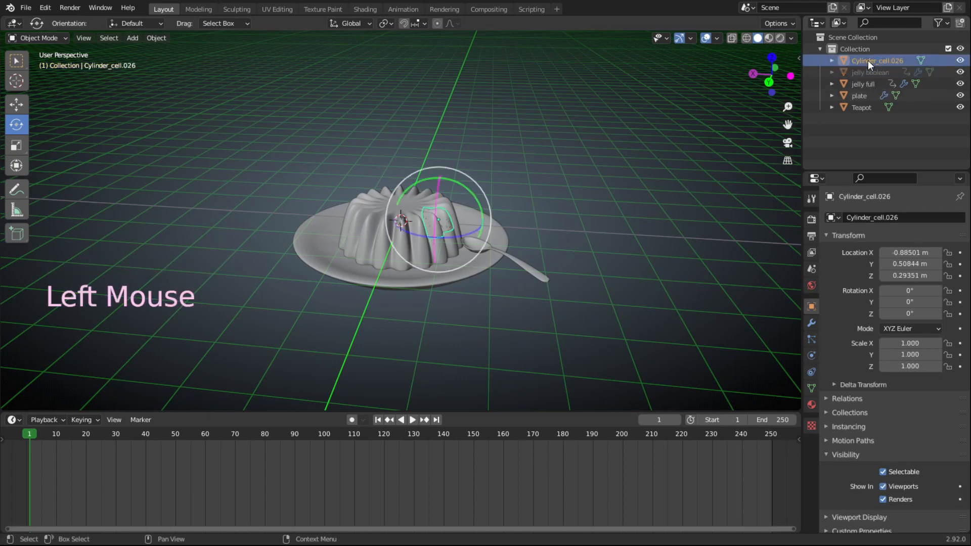
pyautogui.click(883, 487)
pyautogui.click(883, 496)
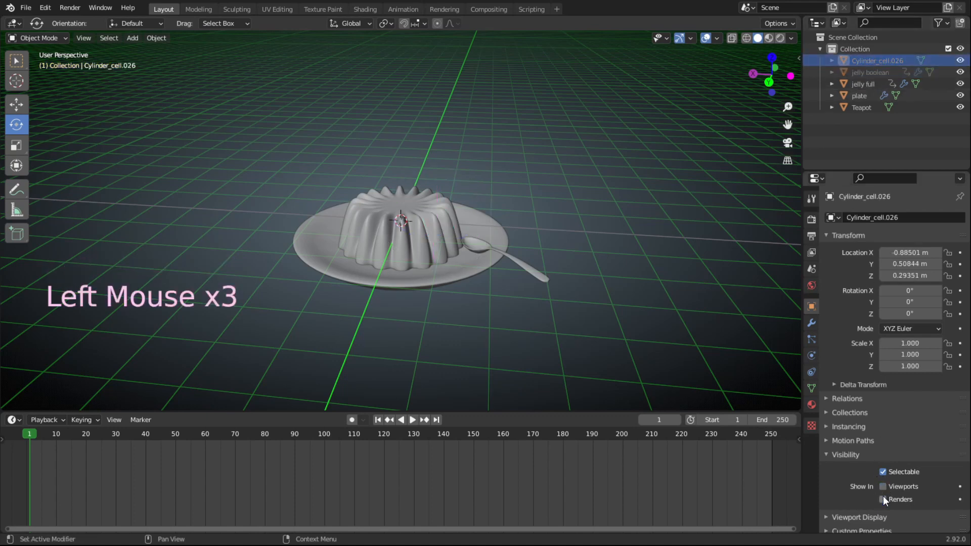
pyautogui.press('i')
pyautogui.press('i')
# At frame 60, turn on viewport and render visibility for the fracture piece Cylinder_cell.026 and keyframe both settings
pyautogui.click(661, 419)
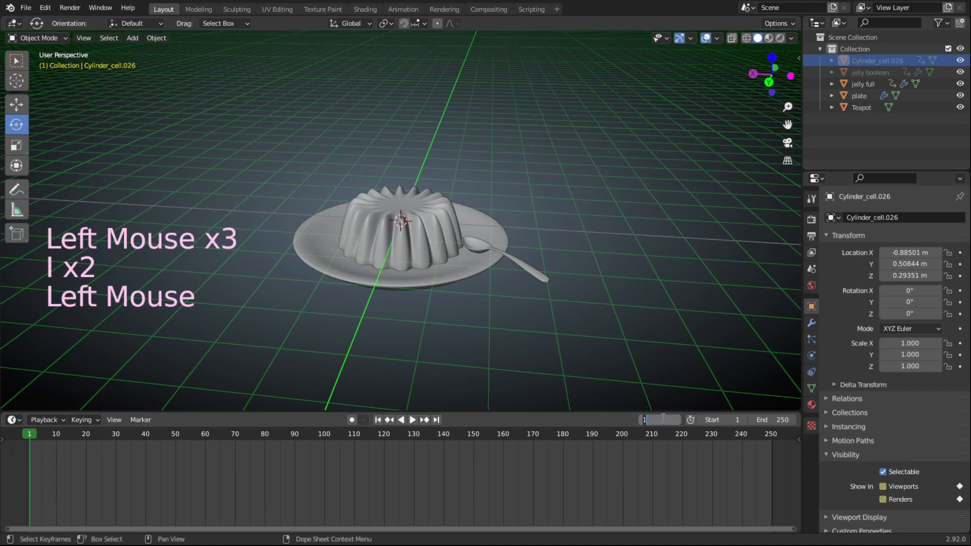
pyautogui.write('60')
pyautogui.press('Return')
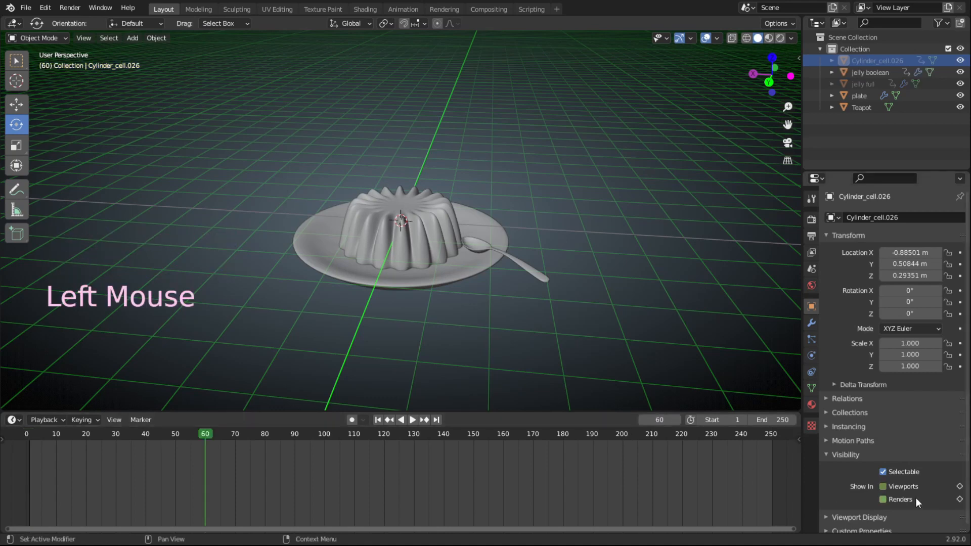
pyautogui.click(883, 486)
pyautogui.press('i')
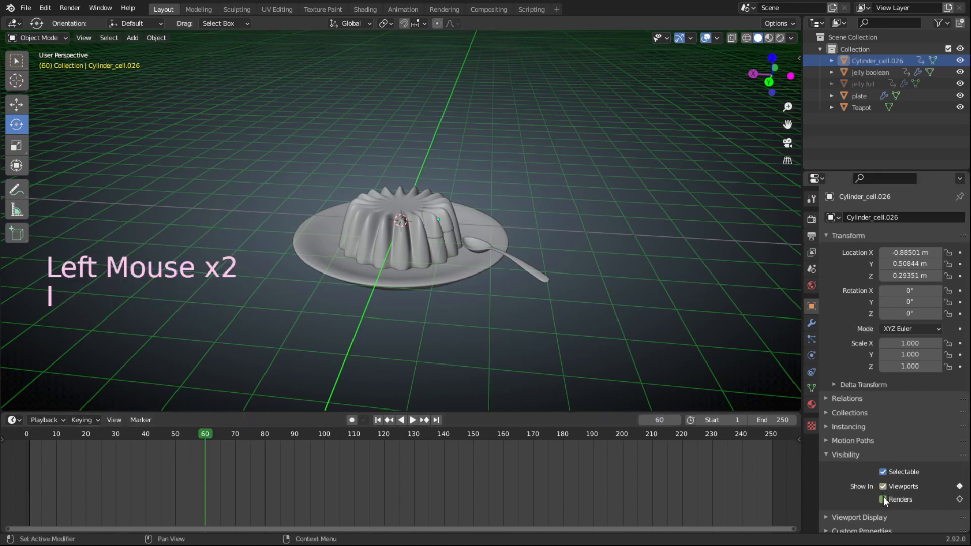
pyautogui.click(883, 499)
pyautogui.press('i')
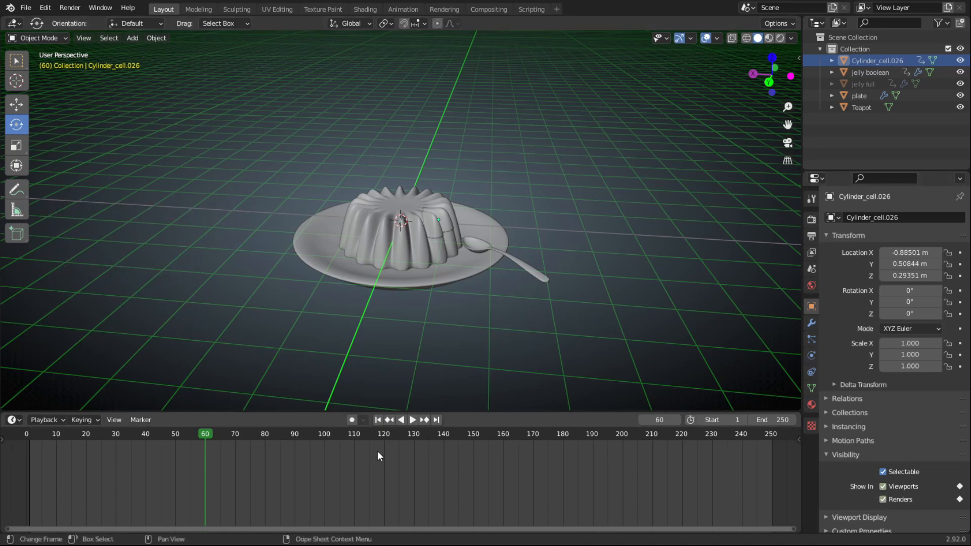
# Return to frame 1 and keyframe the teaspoon's location and rotation
pyautogui.click(378, 420)
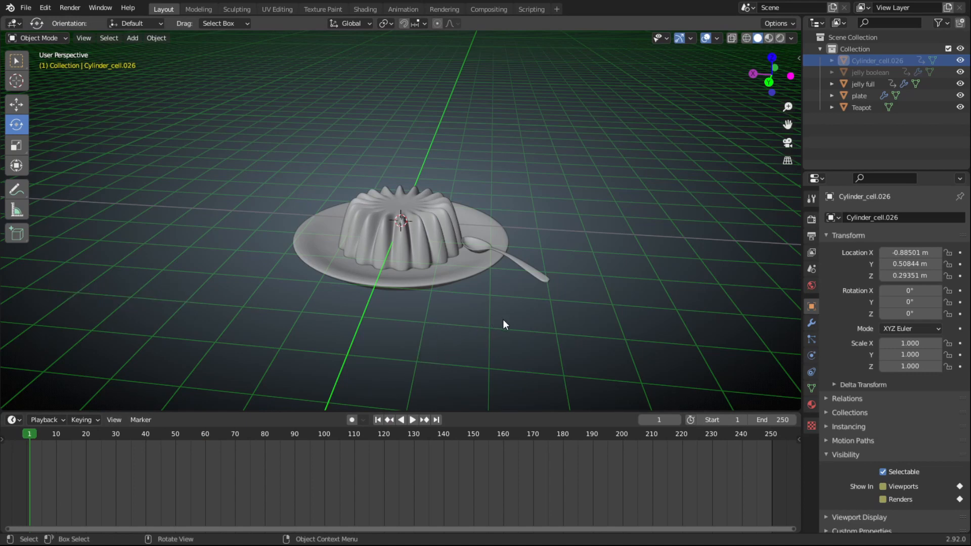
pyautogui.click(524, 267)
pyautogui.press('i')
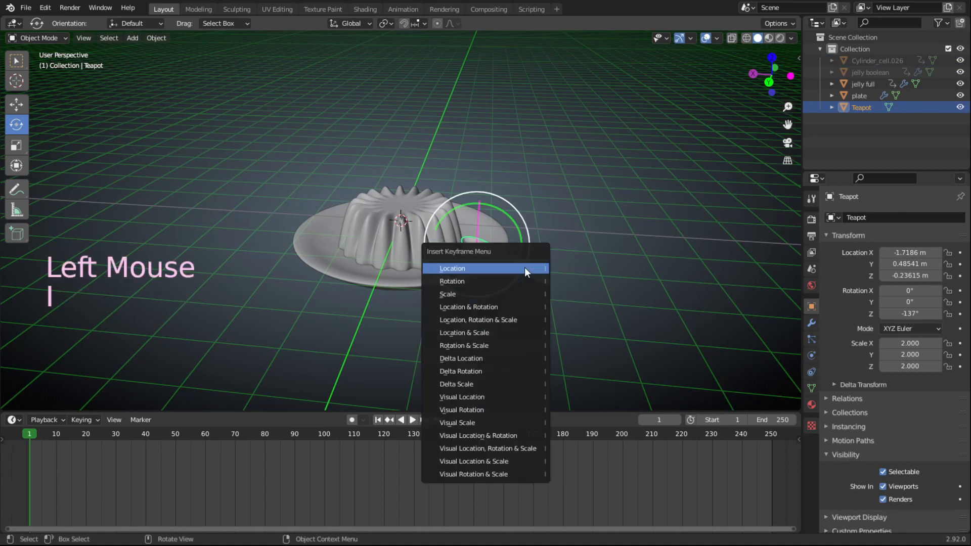
pyautogui.click(516, 306)
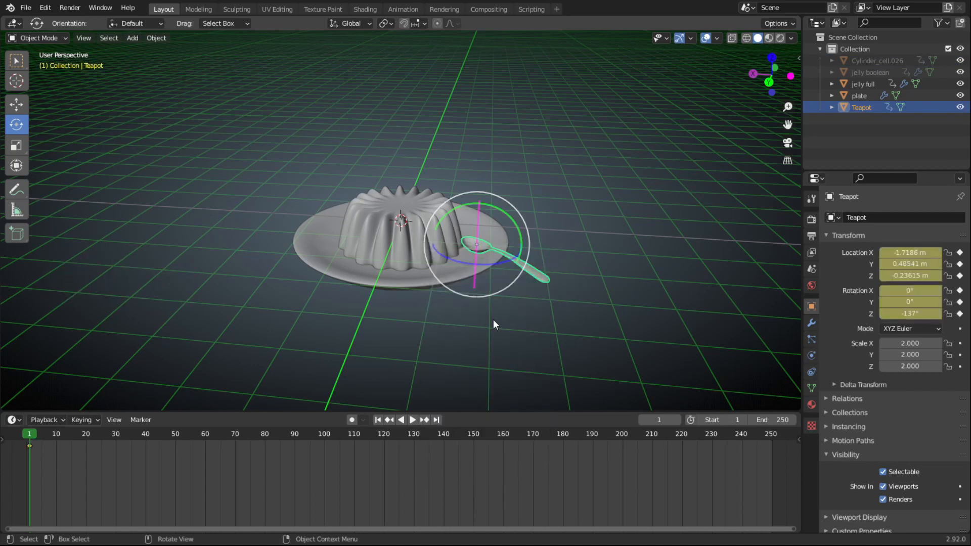
# Set the current frame to 50, view the scene from directly above, and toggle the fracture piece's visibility off and back on
pyautogui.click(666, 419)
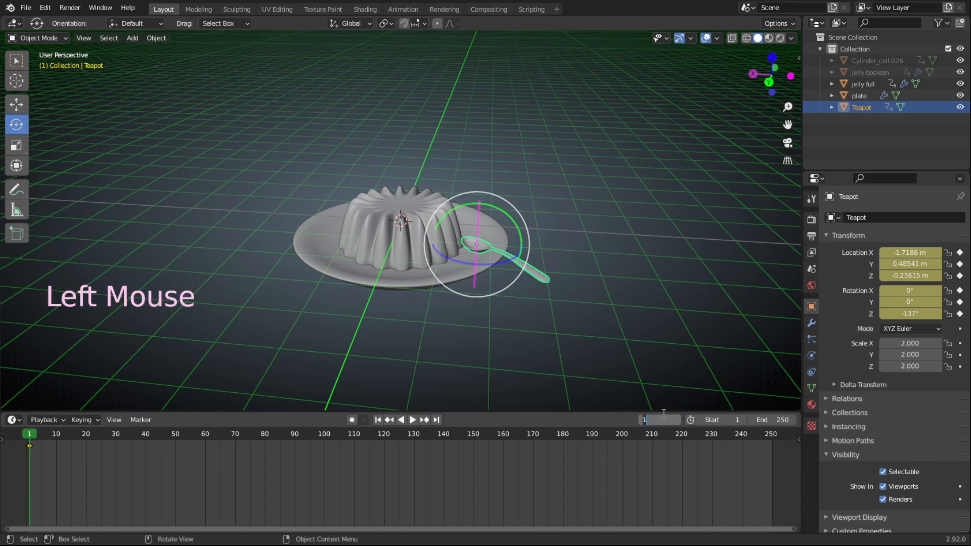
pyautogui.press('Return')
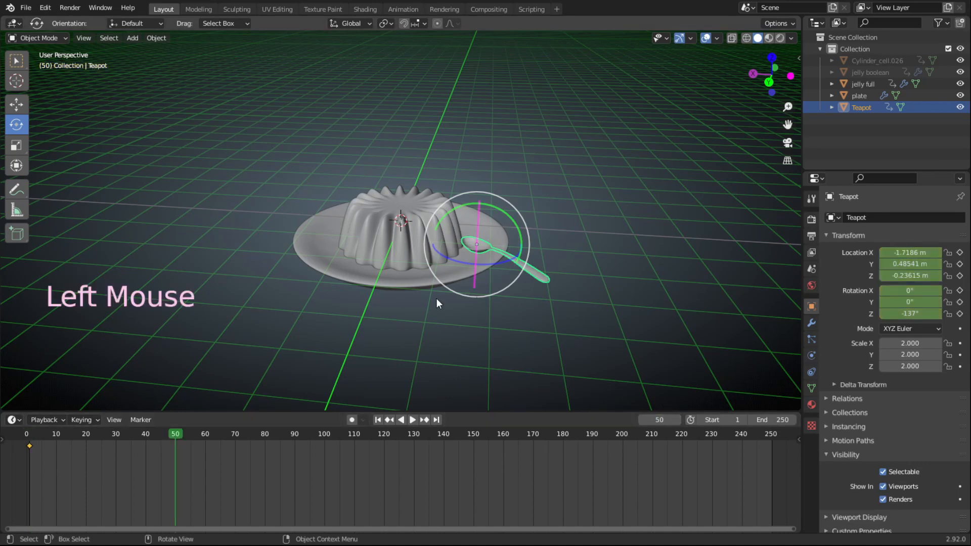
pyautogui.press('KP_7')
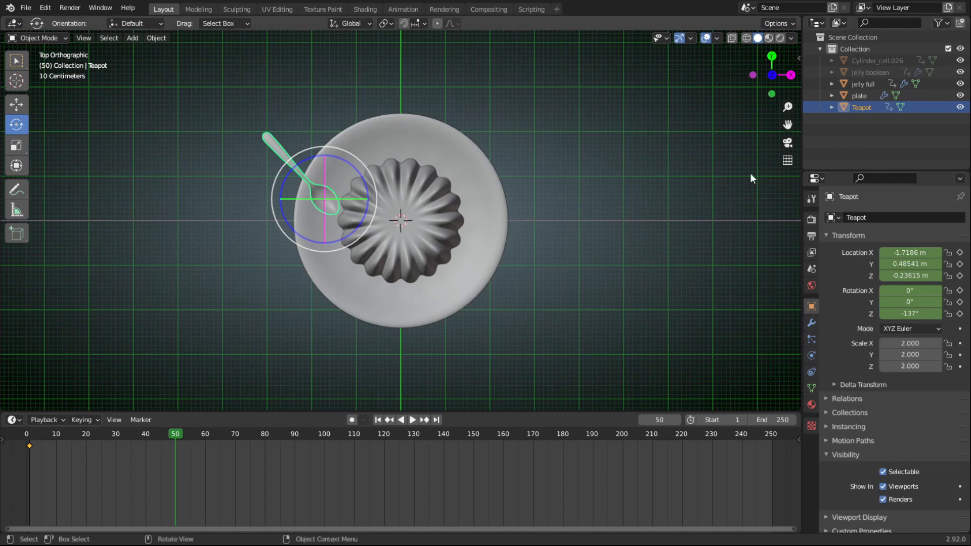
pyautogui.click(960, 61)
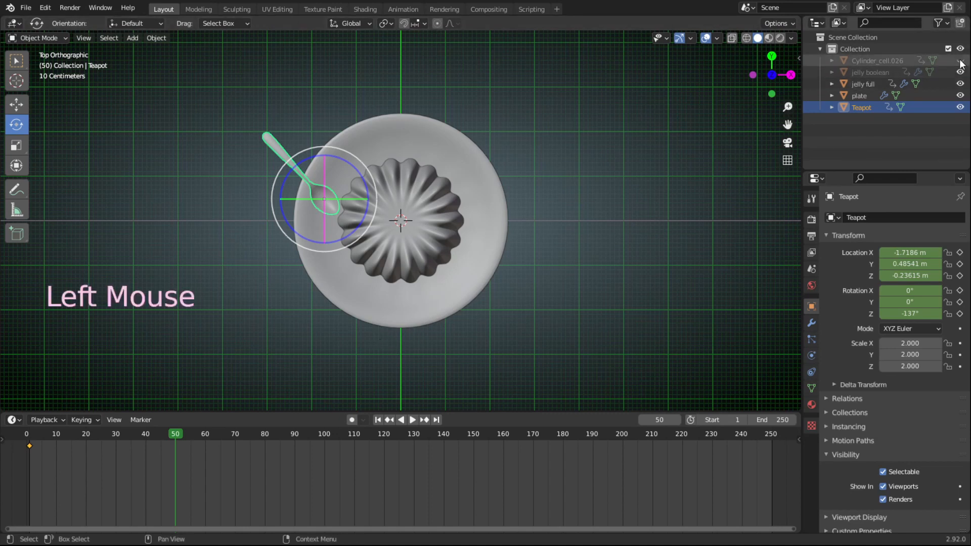
pyautogui.click(961, 61)
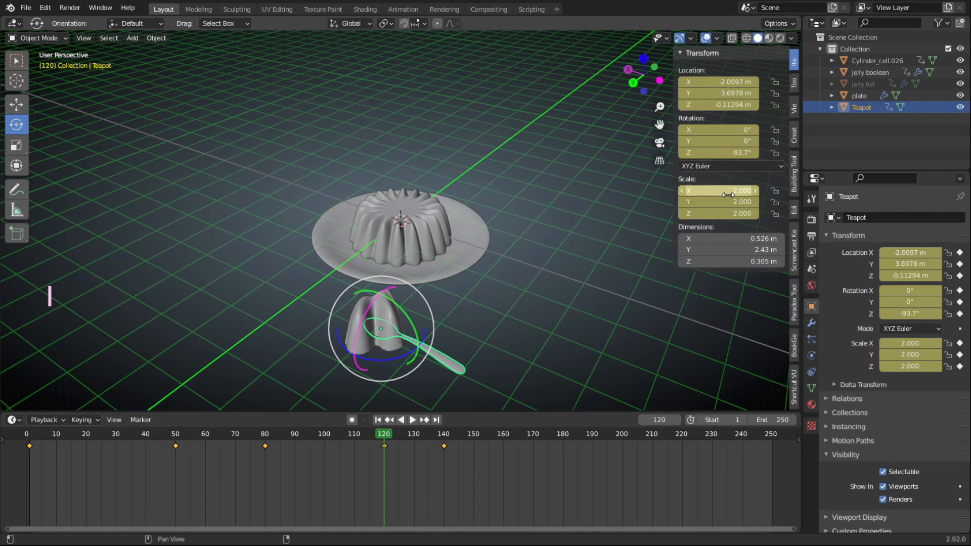
# Reset the teaspoon's scale to 1.000 at frame 120 and check it against the fracture piece around frame 140
pyautogui.press('BackSpace')
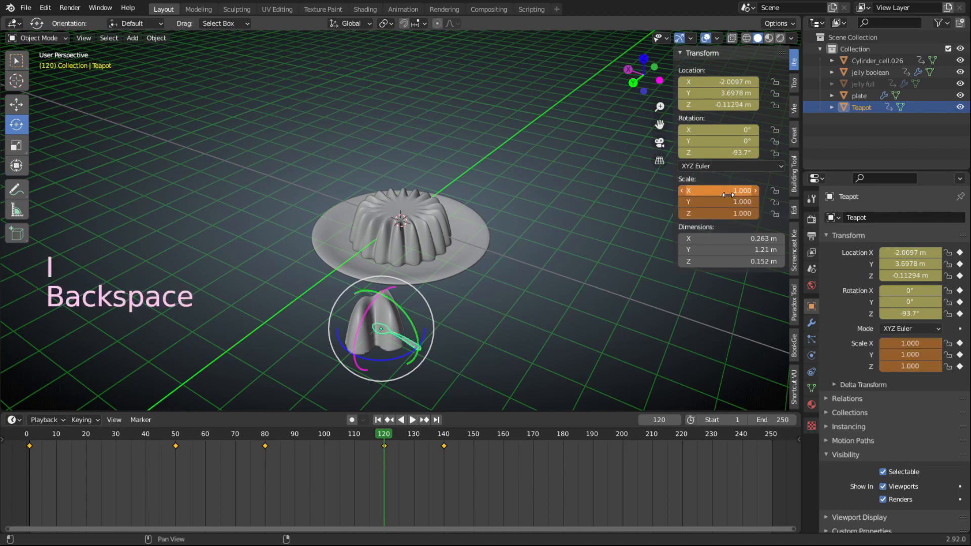
pyautogui.moveTo(387, 436); pyautogui.dragTo(445, 442)
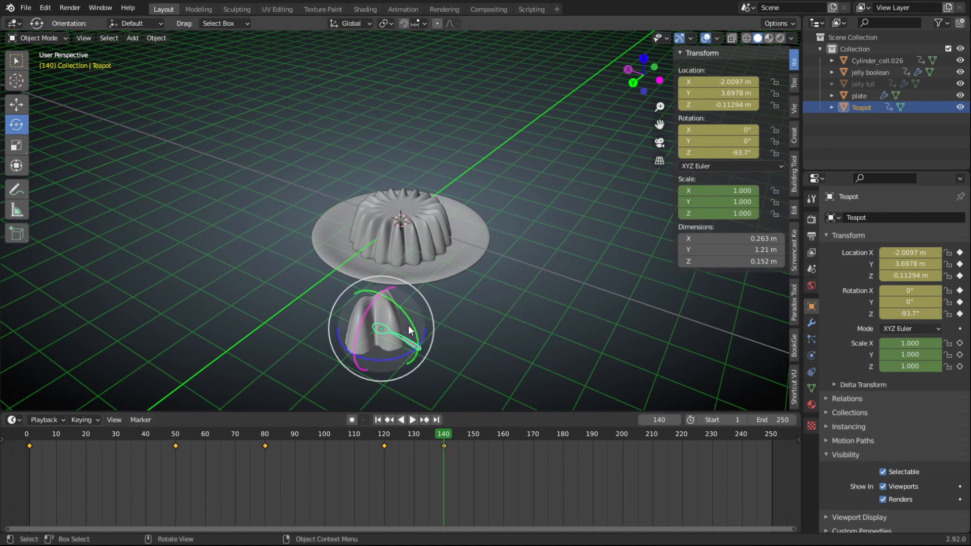
pyautogui.click(374, 315)
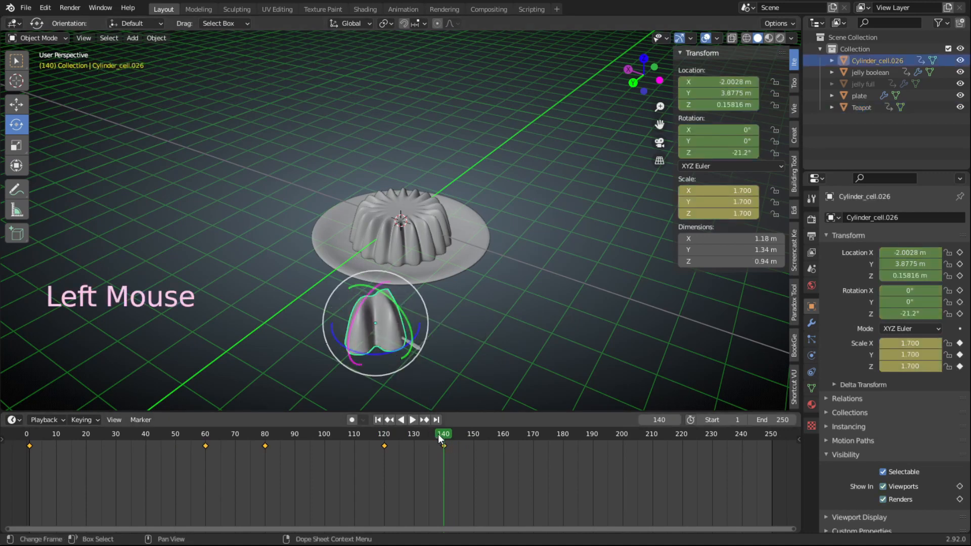
pyautogui.moveTo(438, 434); pyautogui.dragTo(420, 445)
pyautogui.click(415, 346)
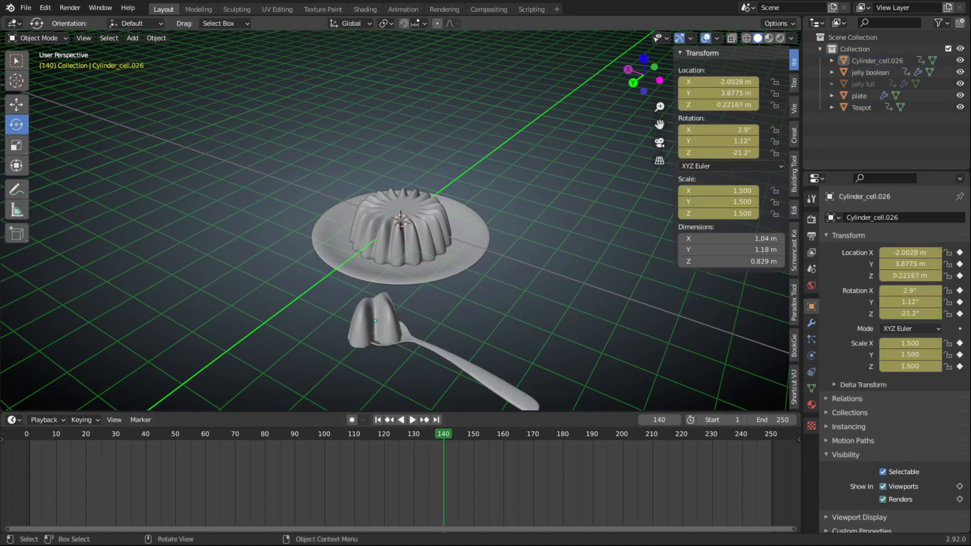
# Set the animation's end frame to 160 and play it back from the first frame
pyautogui.click(749, 369)
pyautogui.click(778, 420)
pyautogui.write('1')
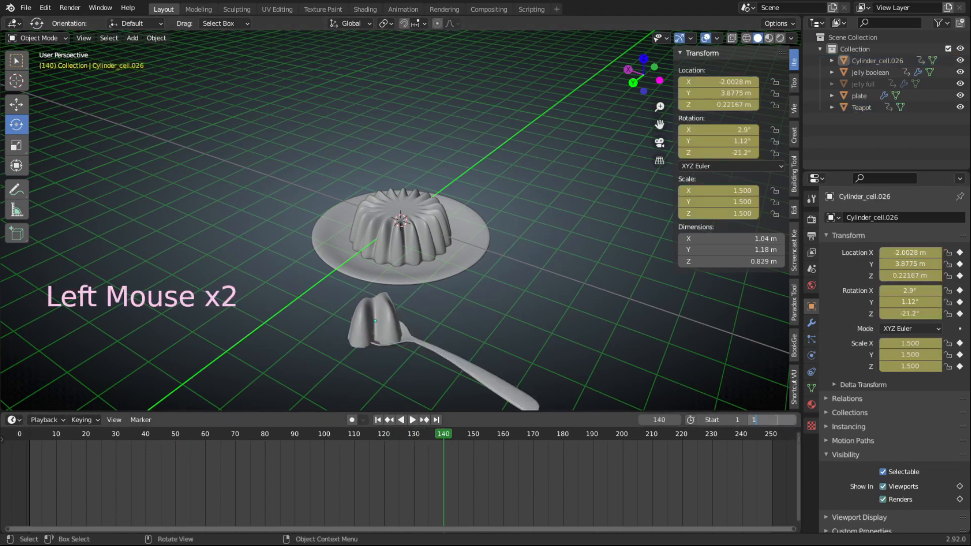
pyautogui.write('60')
pyautogui.press('Return')
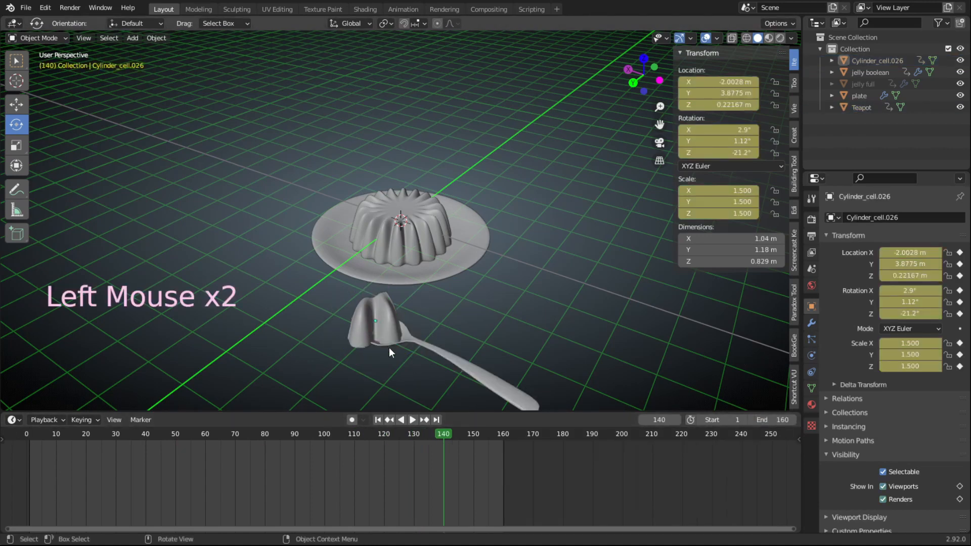
pyautogui.click(378, 420)
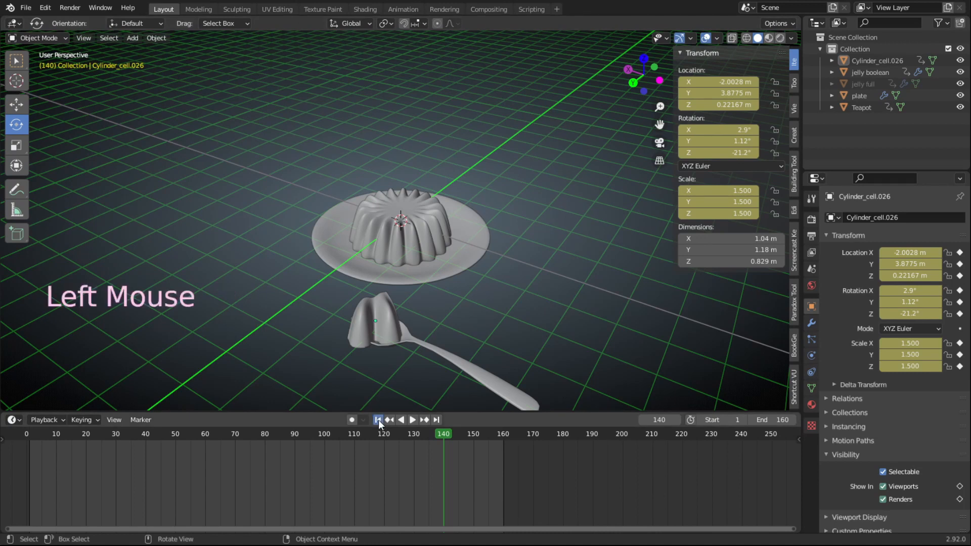
pyautogui.click(412, 420)
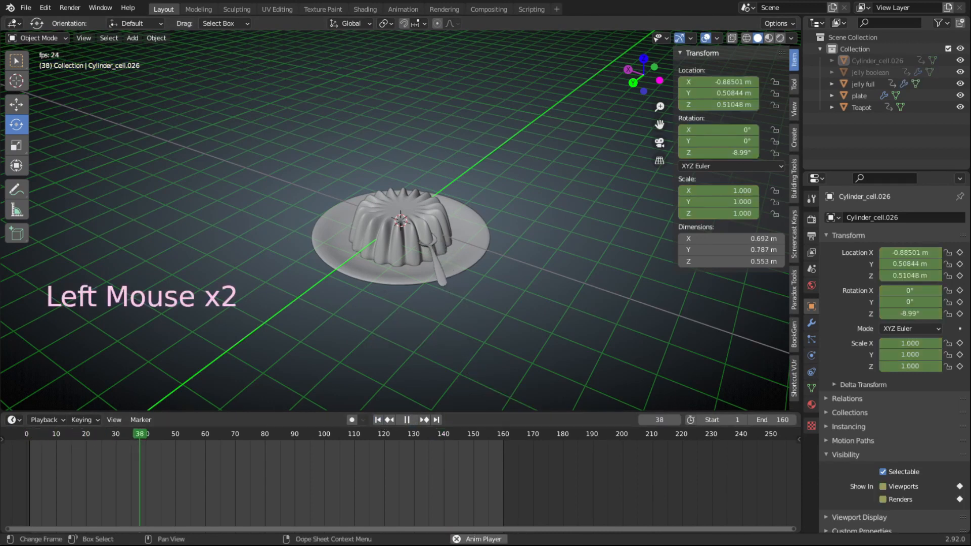